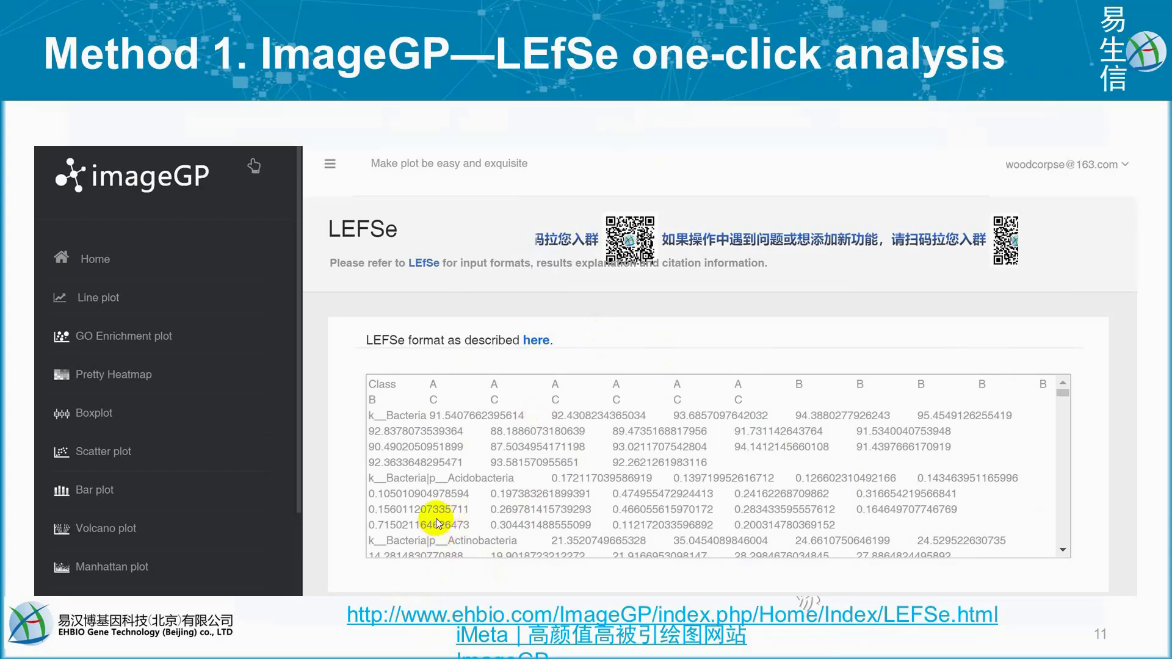
# Advance the slideshow toward slide 13, 'Method 2. LEfSe local analysis (Linux system only, optional)'.
pyautogui.press('Right')
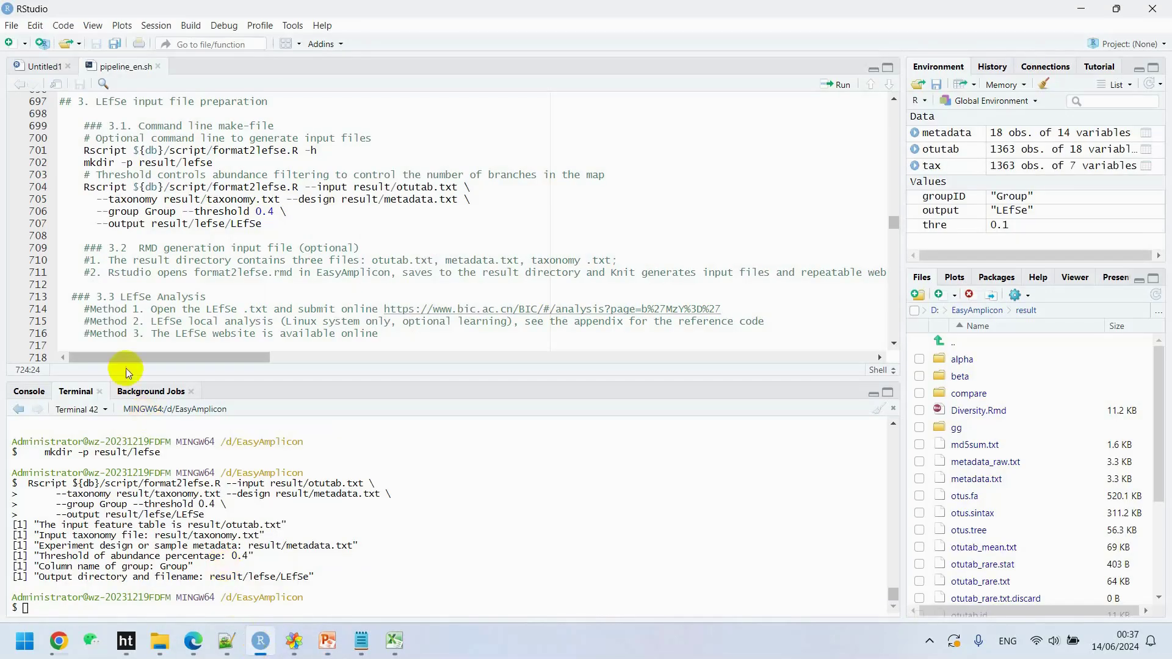
# Run the help and mkdir lines 701–702, then browse the Files pane to EasyAmplicon's result folder.
pyautogui.scroll(1, 97, 118)
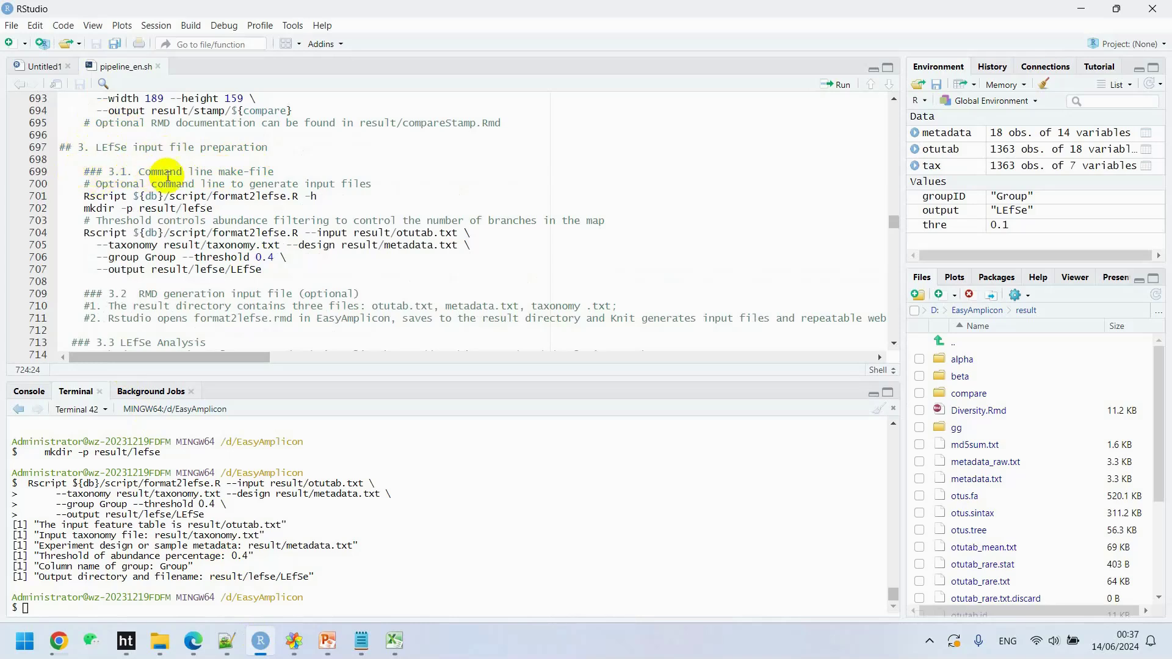
pyautogui.click(79, 196)
pyautogui.moveTo(79, 197); pyautogui.dragTo(212, 208)
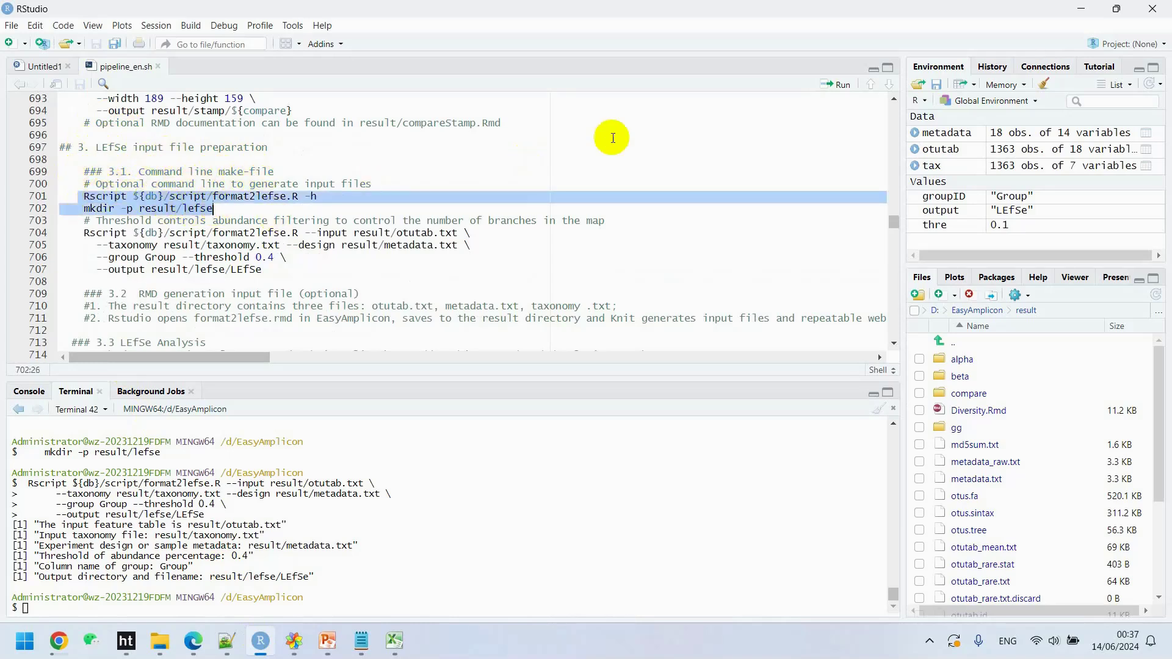
pyautogui.click(839, 86)
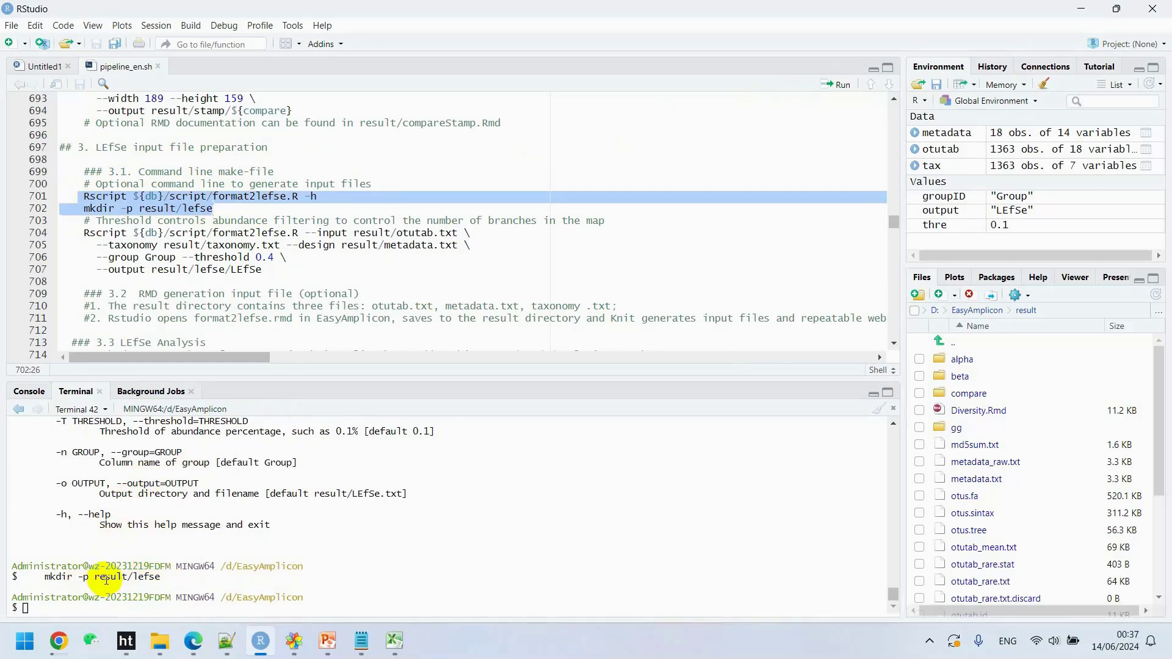
pyautogui.click(970, 310)
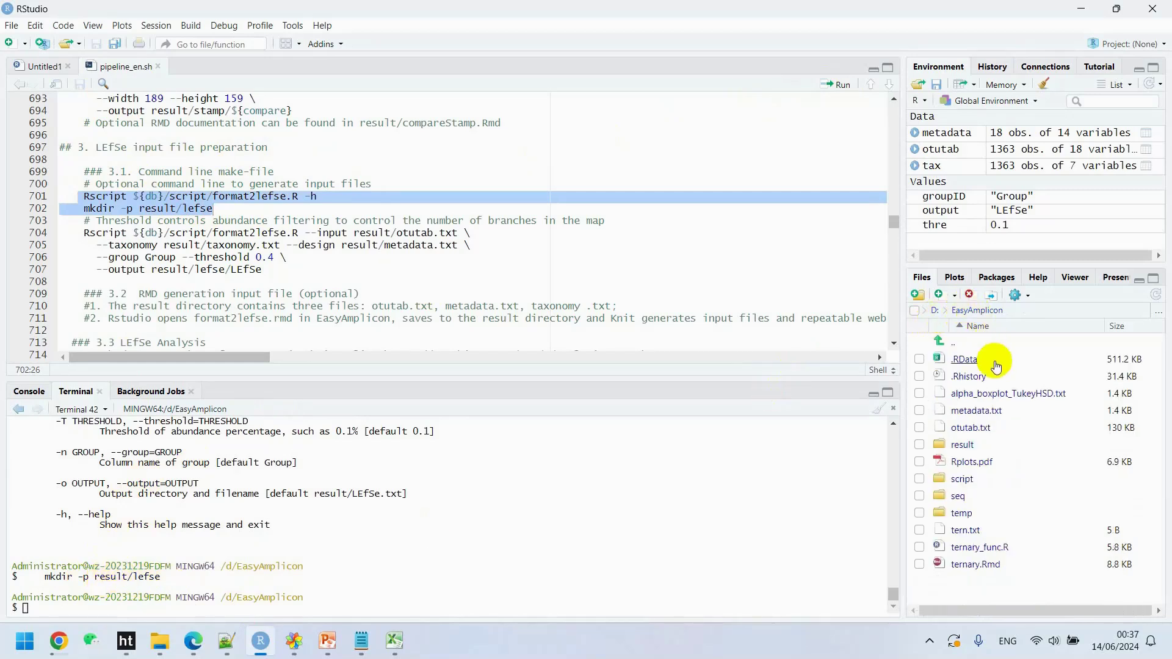
pyautogui.click(966, 444)
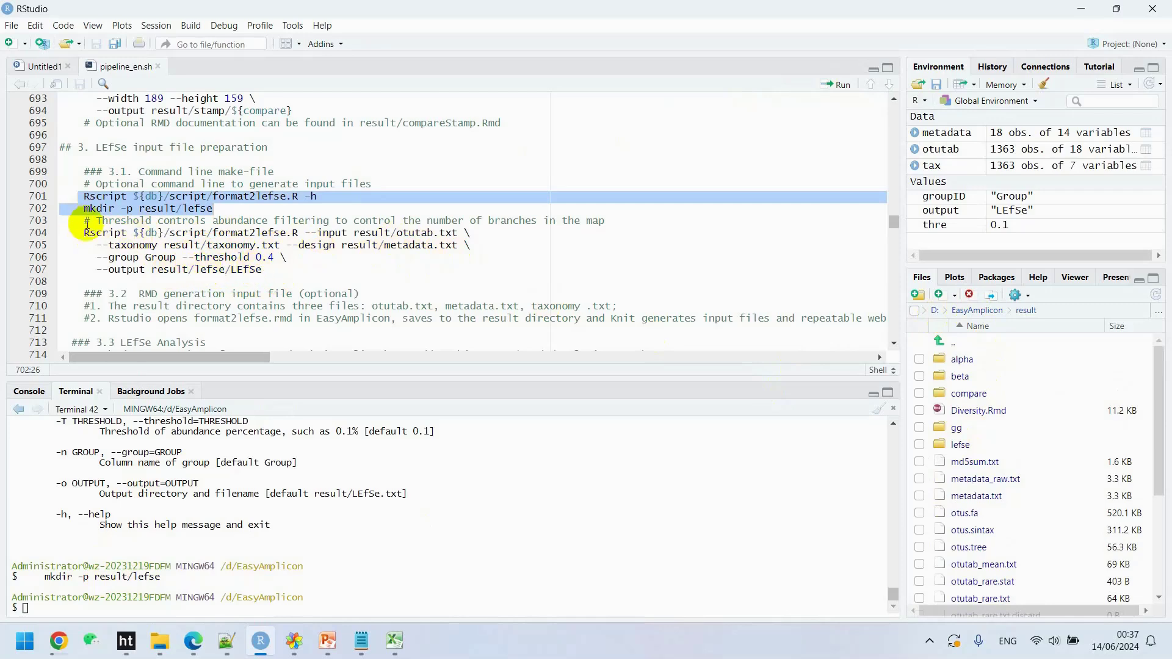
# Run the format2lefse.R command on lines 704–707 and view result/lefse in File Explorer.
pyautogui.moveTo(84, 232); pyautogui.dragTo(262, 269)
pyautogui.click(837, 84)
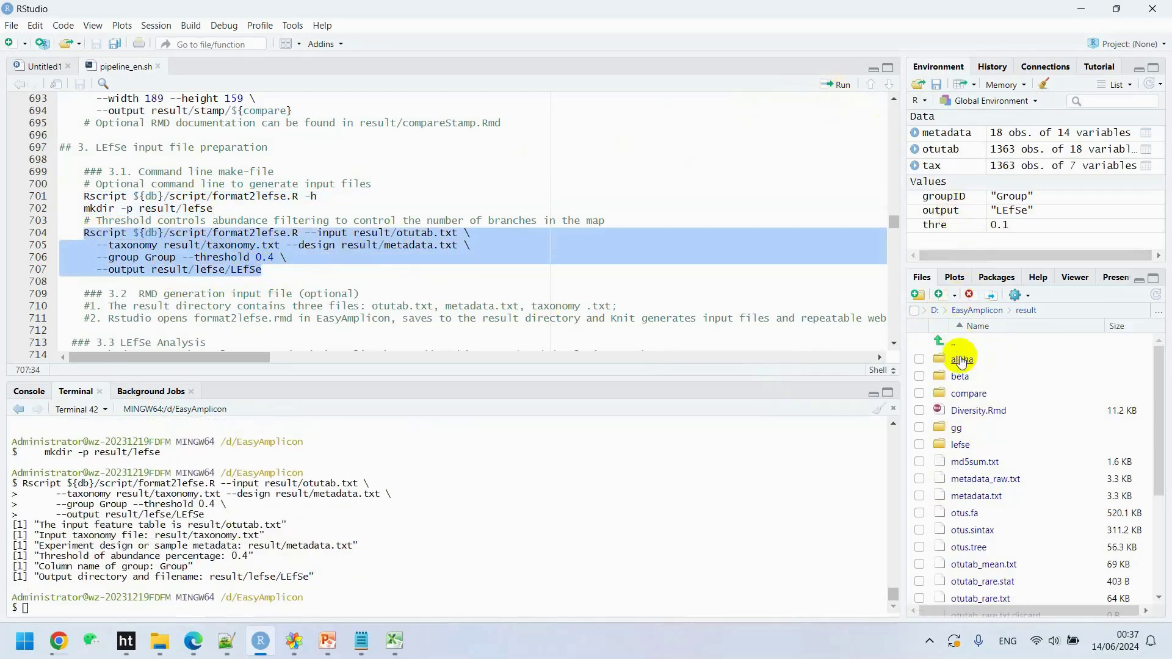
pyautogui.click(962, 445)
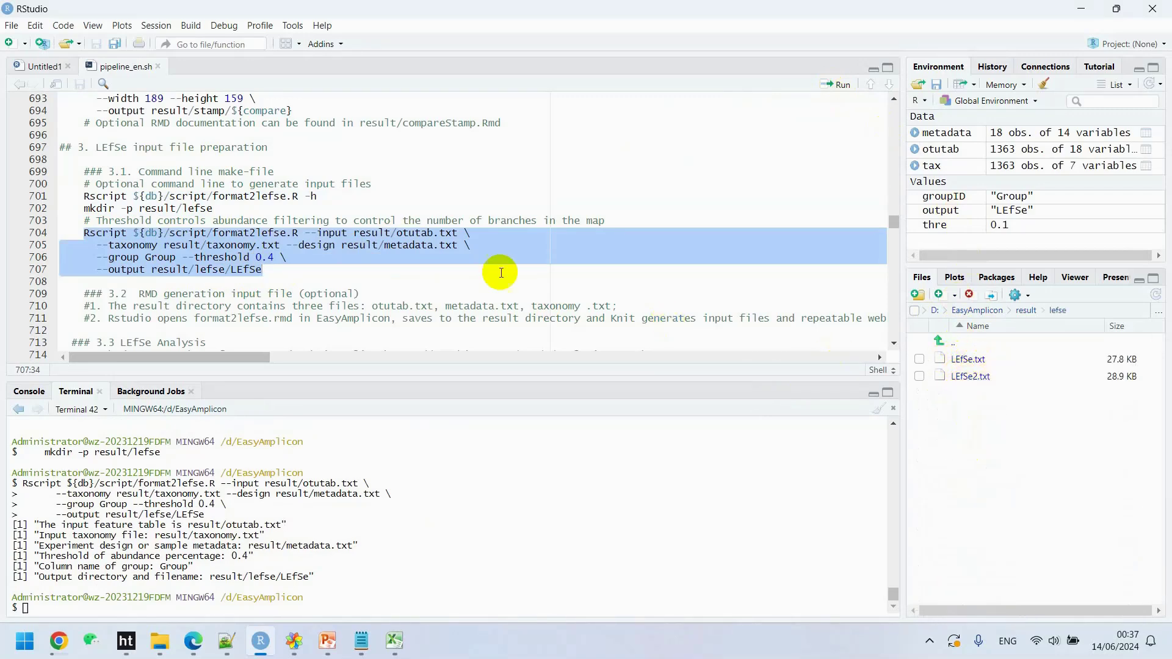
pyautogui.scroll(-1, 497, 268)
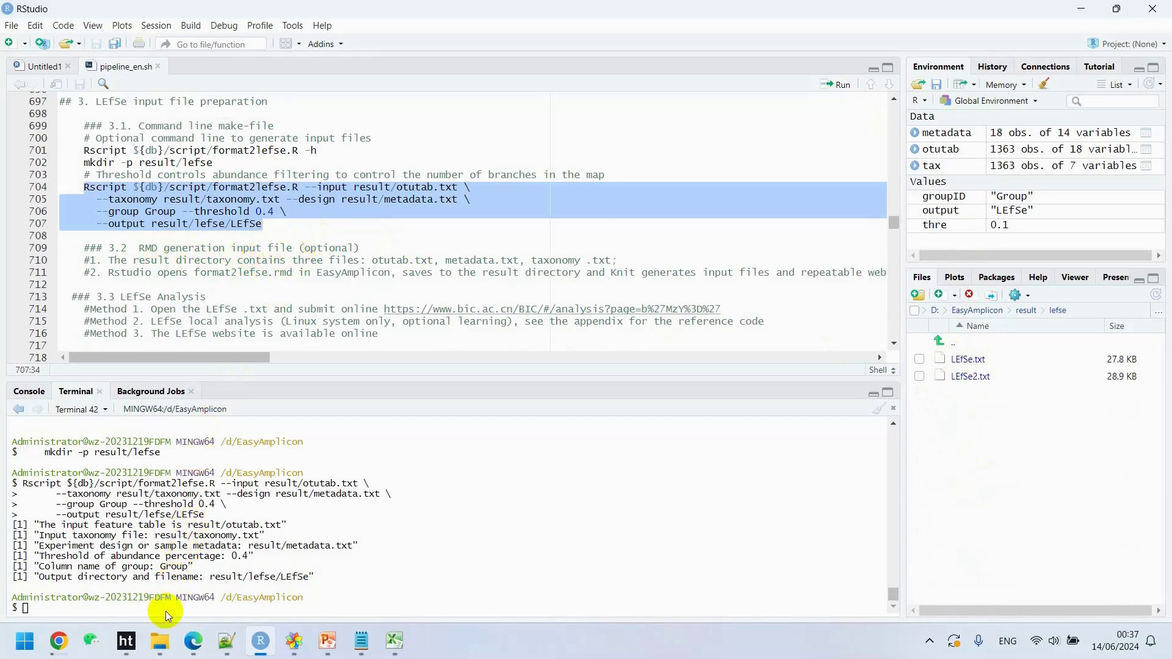
pyautogui.moveTo(161, 641)
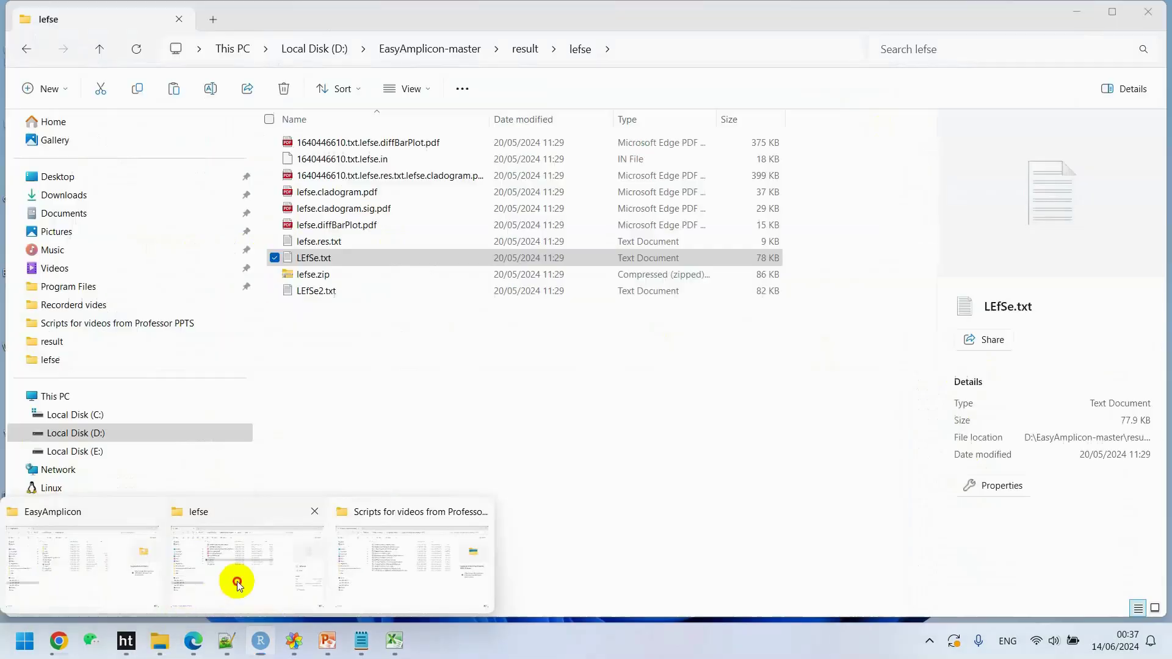
pyautogui.click(237, 581)
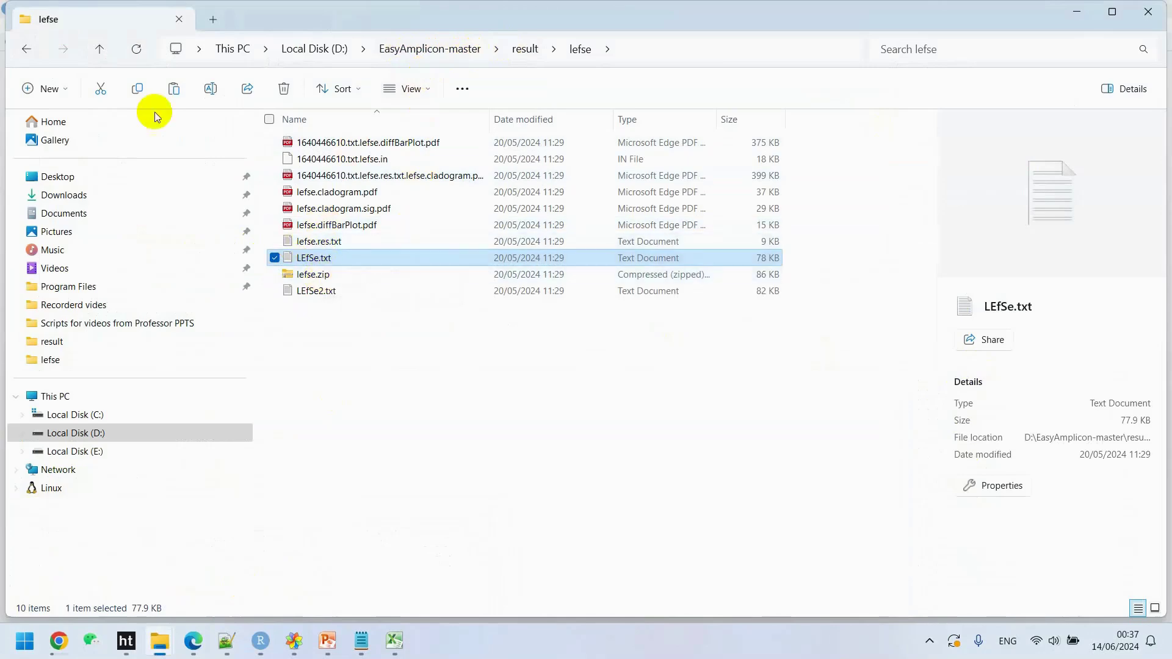
# Open format2lefse.Rmd in RStudio's editor.
pyautogui.click(103, 49)
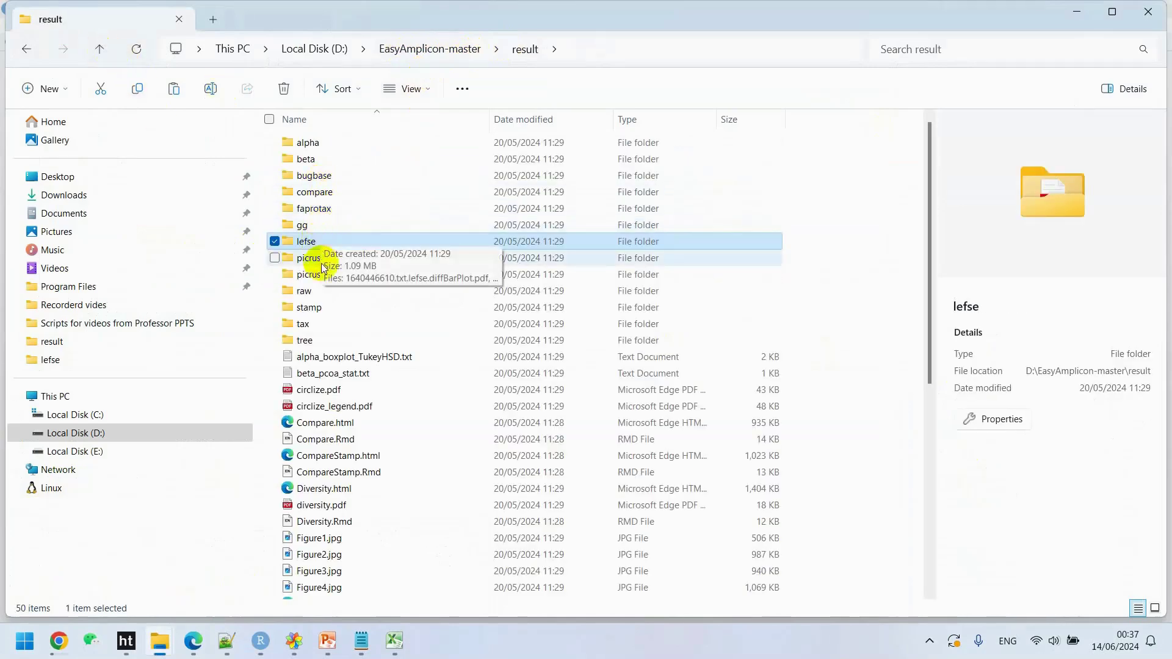
pyautogui.hotkey('alt', 'Tab')
pyautogui.click(993, 412)
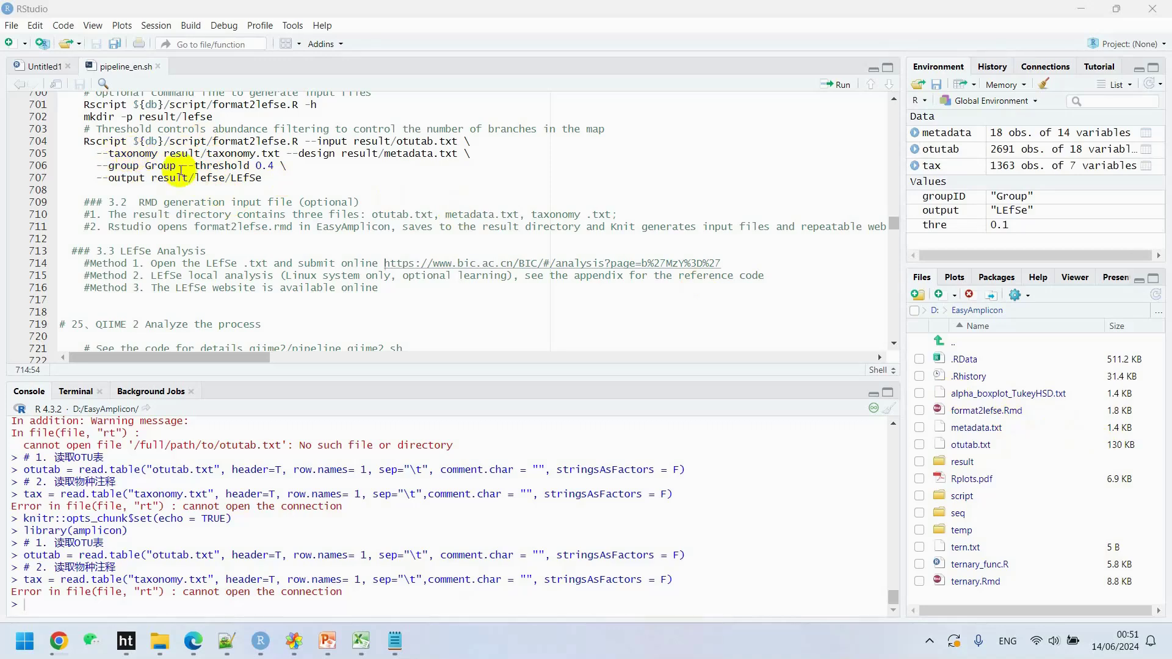
# Inspect LEfSe2.txt and LEfSe.txt in Notepad, then return to the PowerPoint format-comparison slide.
pyautogui.moveTo(154, 644)
pyautogui.click(71, 549)
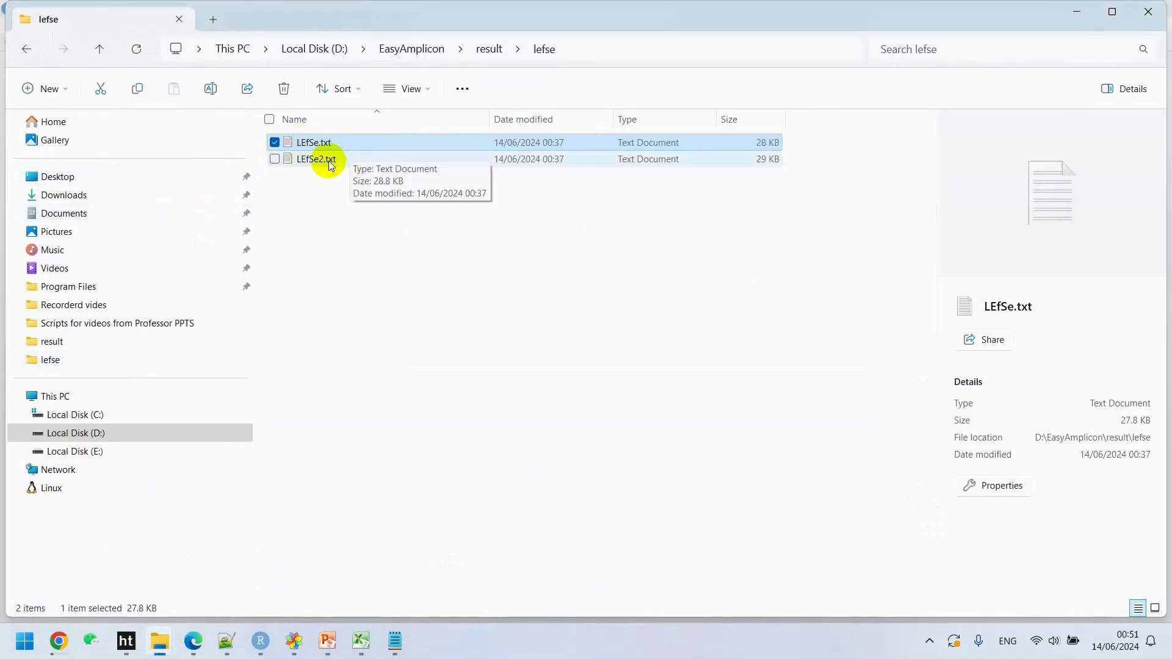
pyautogui.doubleClick(330, 162)
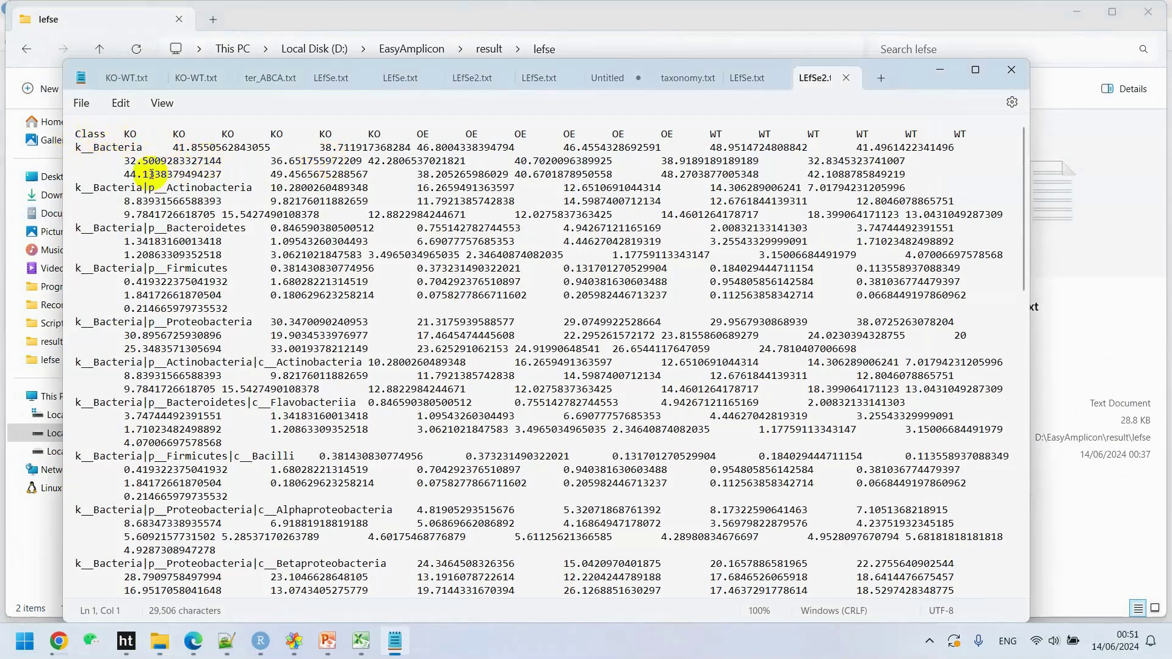
pyautogui.click(940, 69)
pyautogui.click(338, 138)
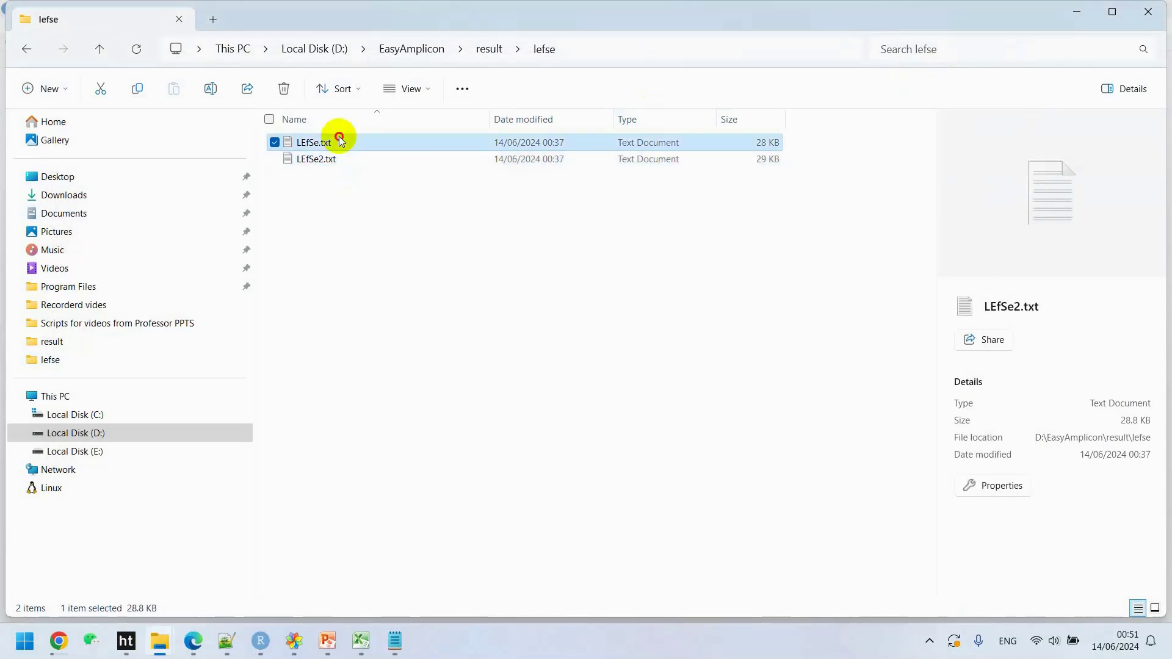
pyautogui.doubleClick(338, 137)
pyautogui.click(940, 72)
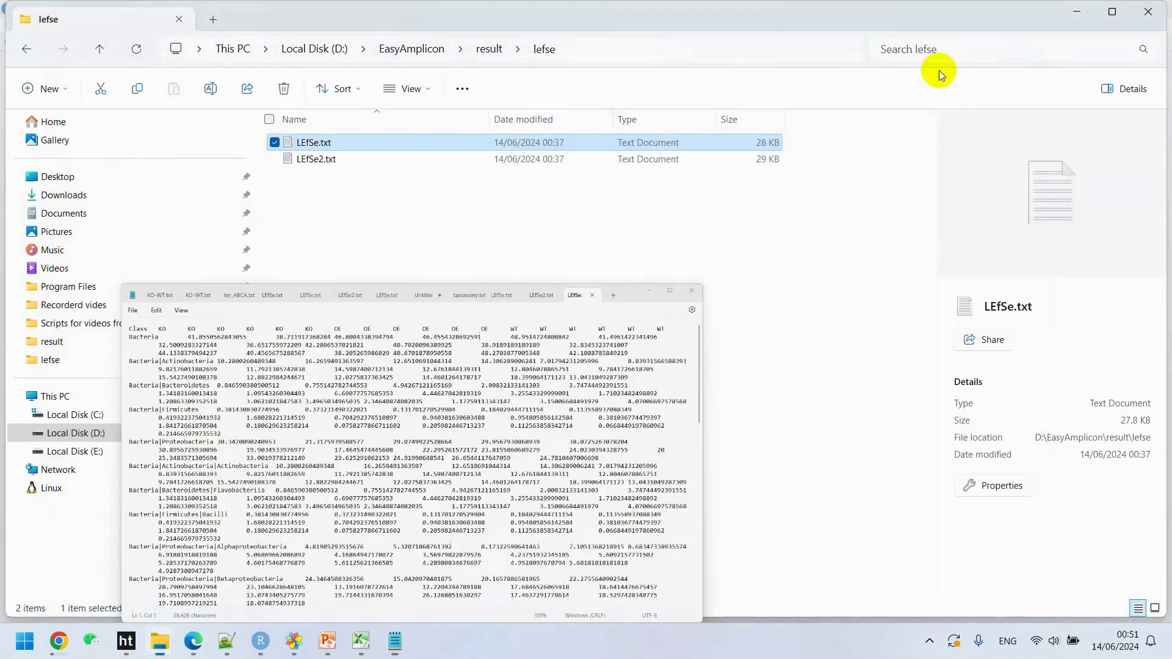
pyautogui.click(314, 570)
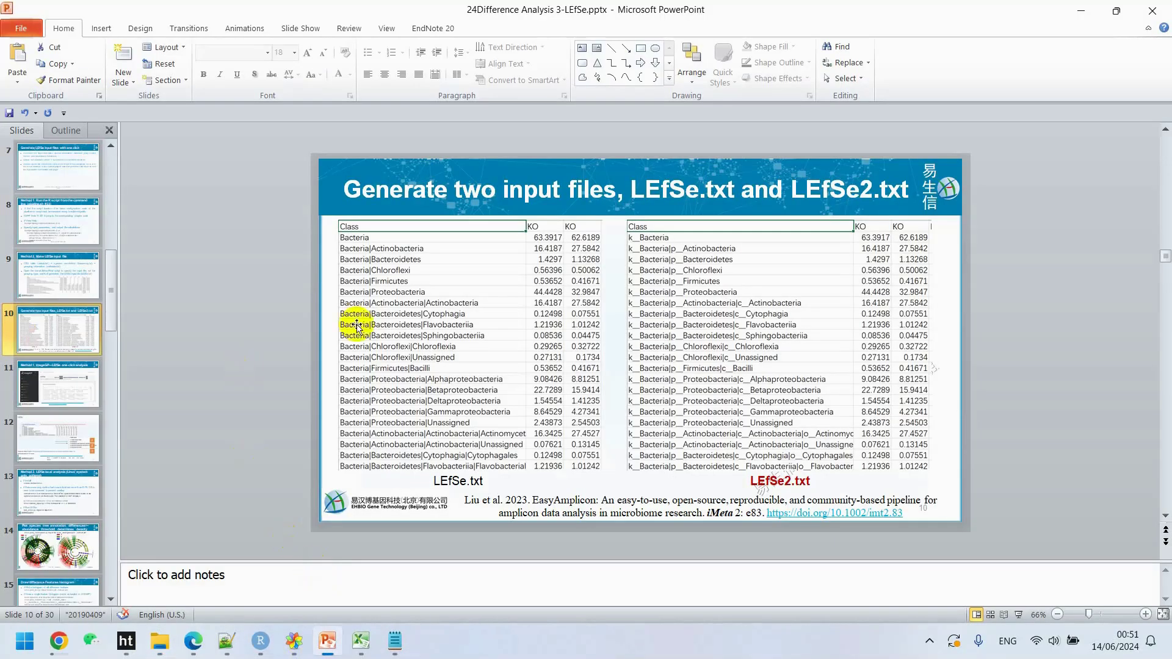
# Jump to slide 11, showing the ImageGP LEfSe input page.
pyautogui.click(67, 379)
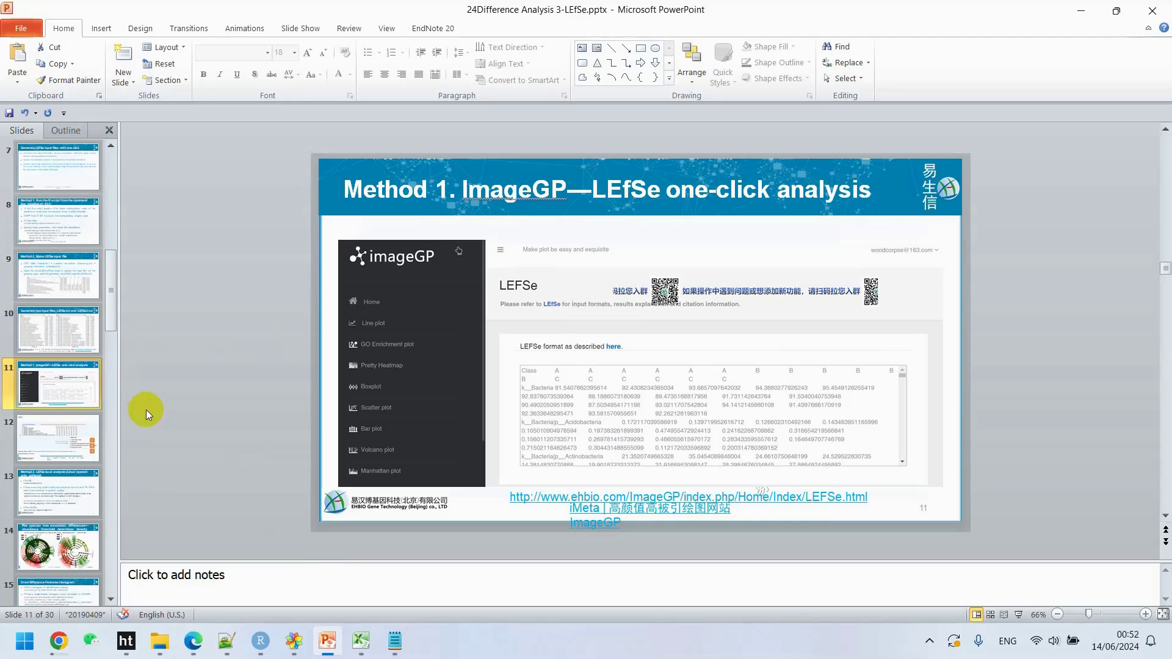
# Open ImageGP's LEfSe analysis page from the home page, dismissing the announcement popup.
pyautogui.moveTo(58, 641)
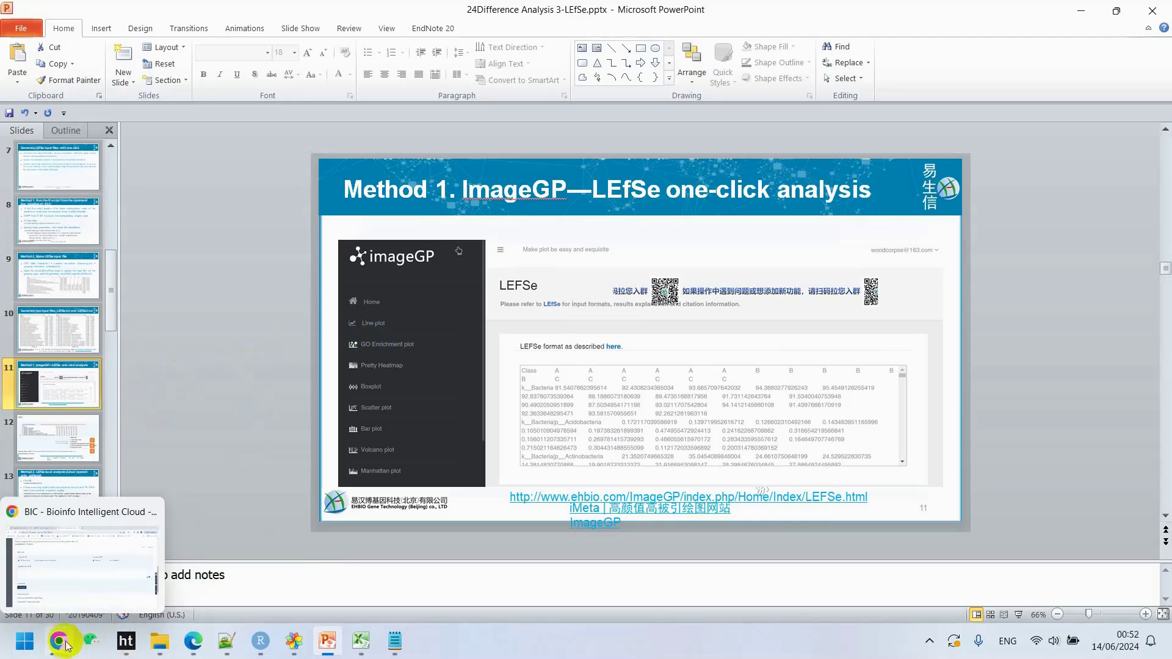
pyautogui.click(73, 574)
pyautogui.scroll(10, 222, 200)
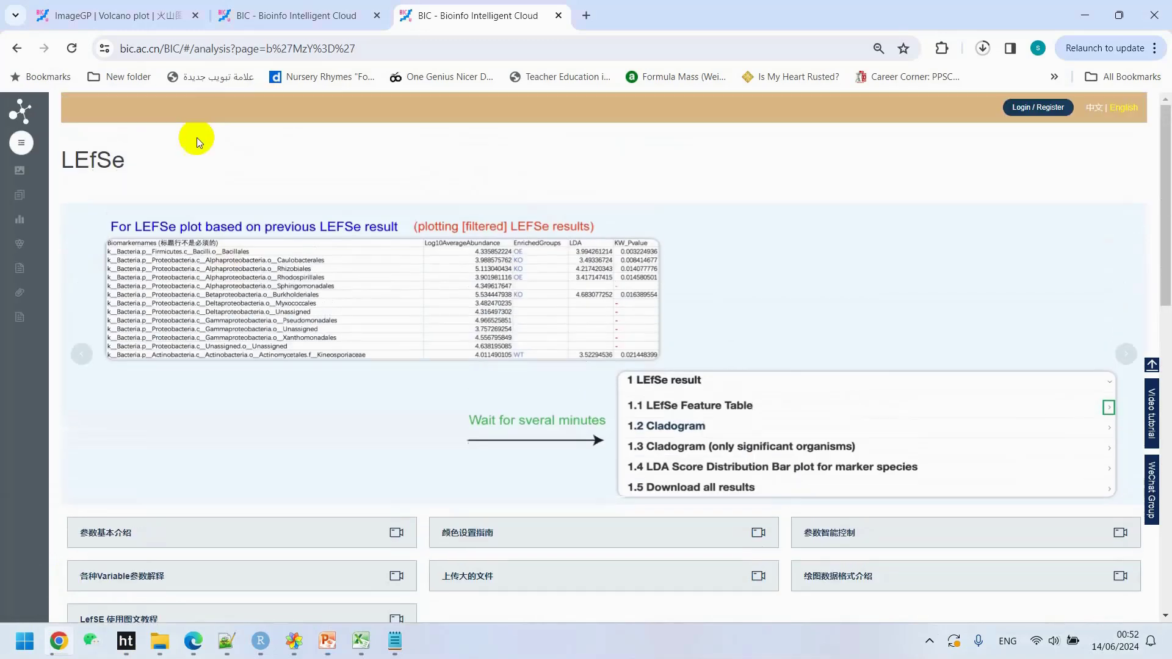
pyautogui.click(17, 48)
pyautogui.click(869, 283)
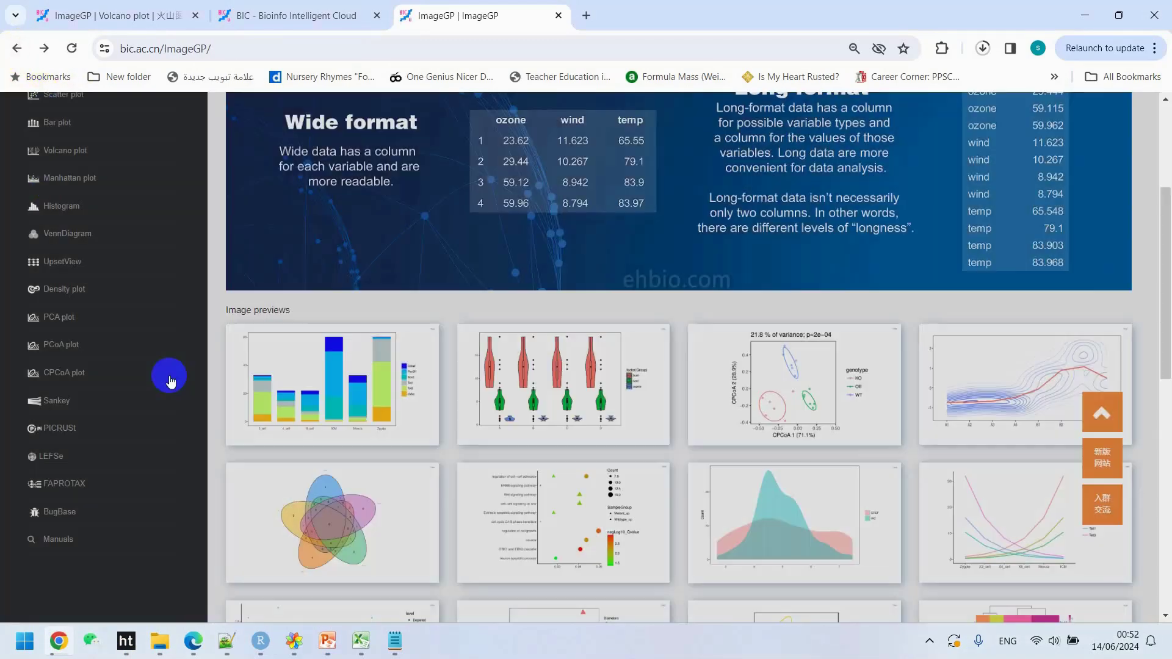
pyautogui.click(58, 457)
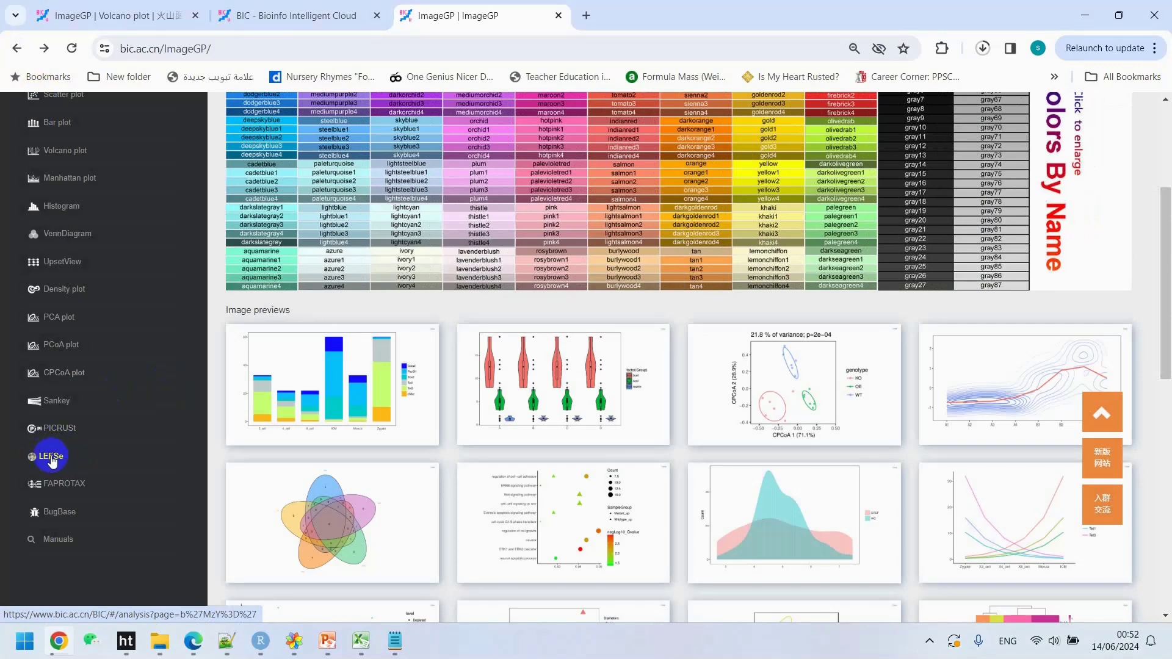
pyautogui.scroll(-7, 309, 413)
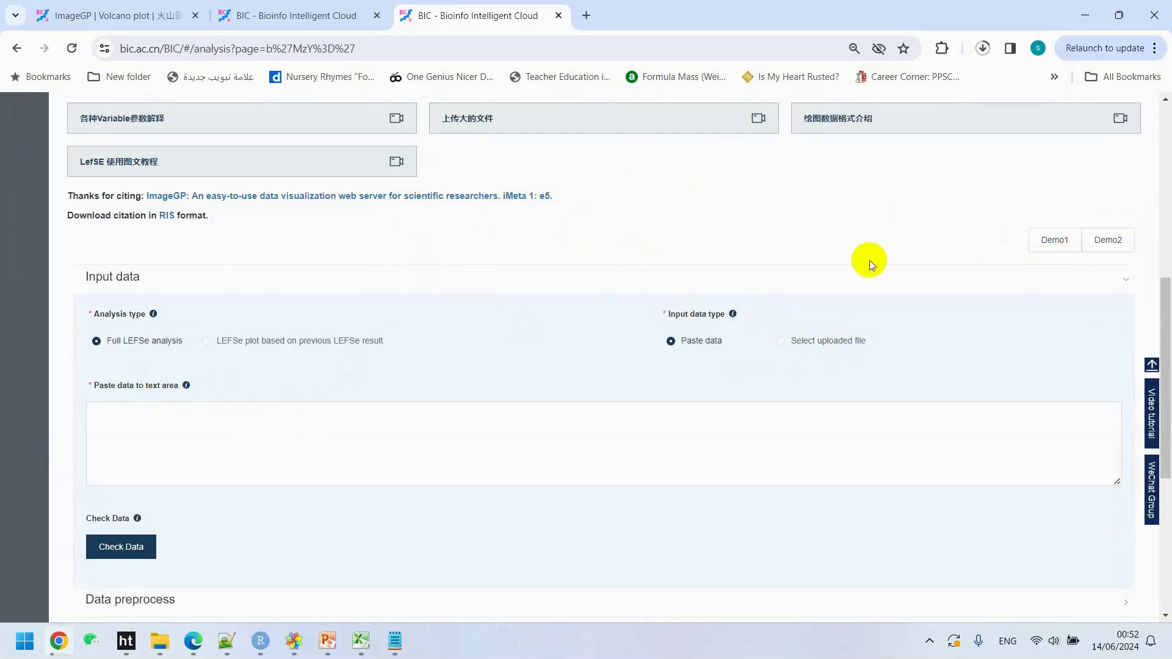
pyautogui.click(134, 415)
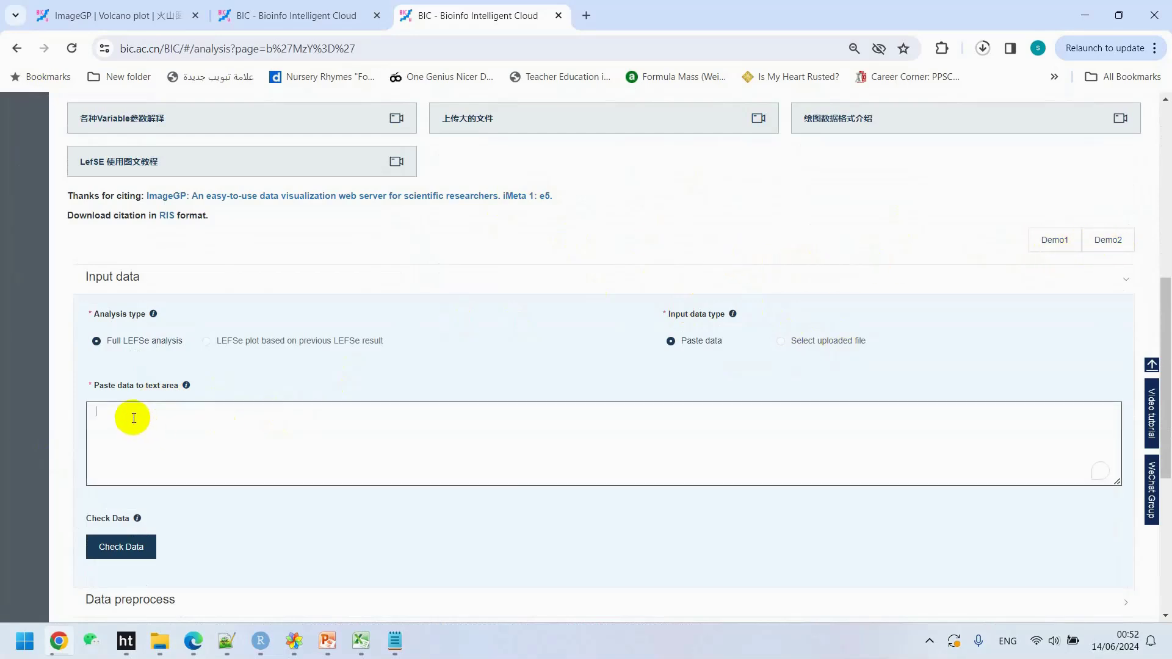
# Copy all of LEfSe2.txt and paste it into the LEfSe data text area.
pyautogui.moveTo(206, 629)
pyautogui.moveTo(160, 641)
pyautogui.click(69, 577)
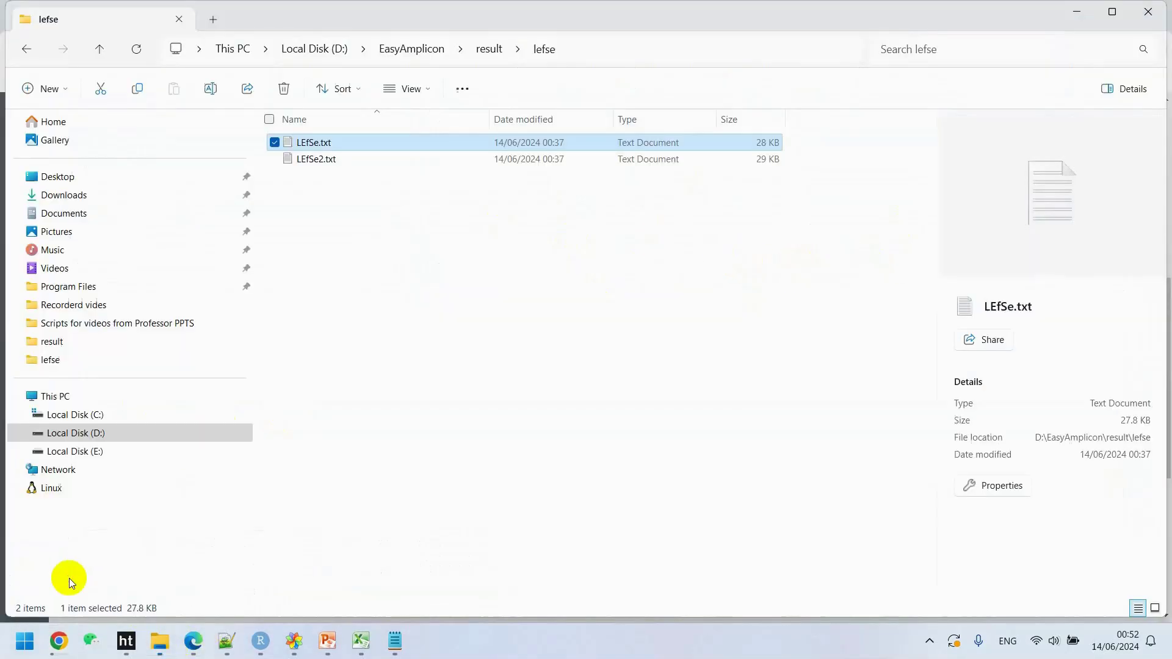
pyautogui.click(333, 163)
pyautogui.doubleClick(334, 163)
pyautogui.hotkey('ctrl', 'a')
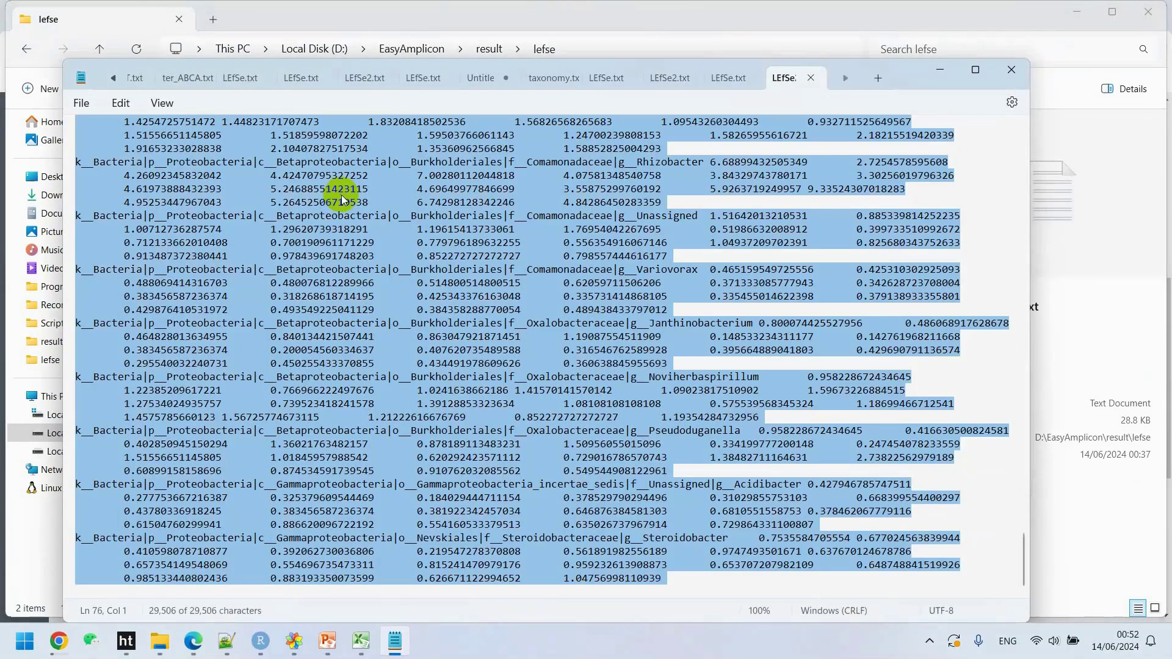
pyautogui.press('super+Down')
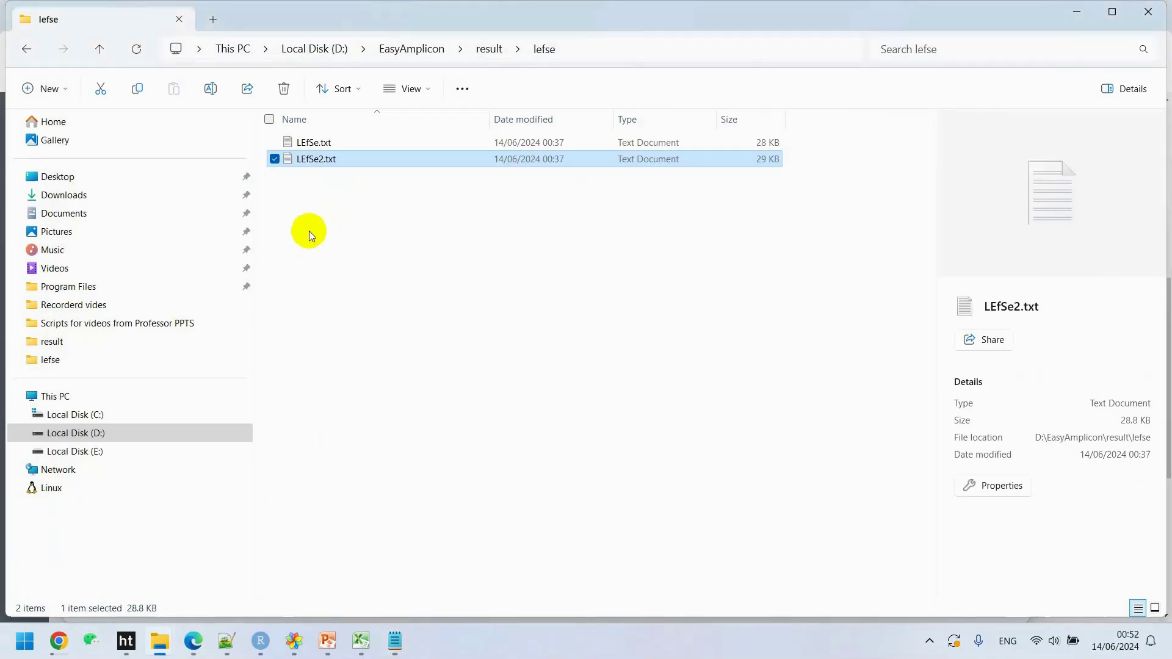
pyautogui.click(59, 640)
pyautogui.hotkey('ctrl', 'v')
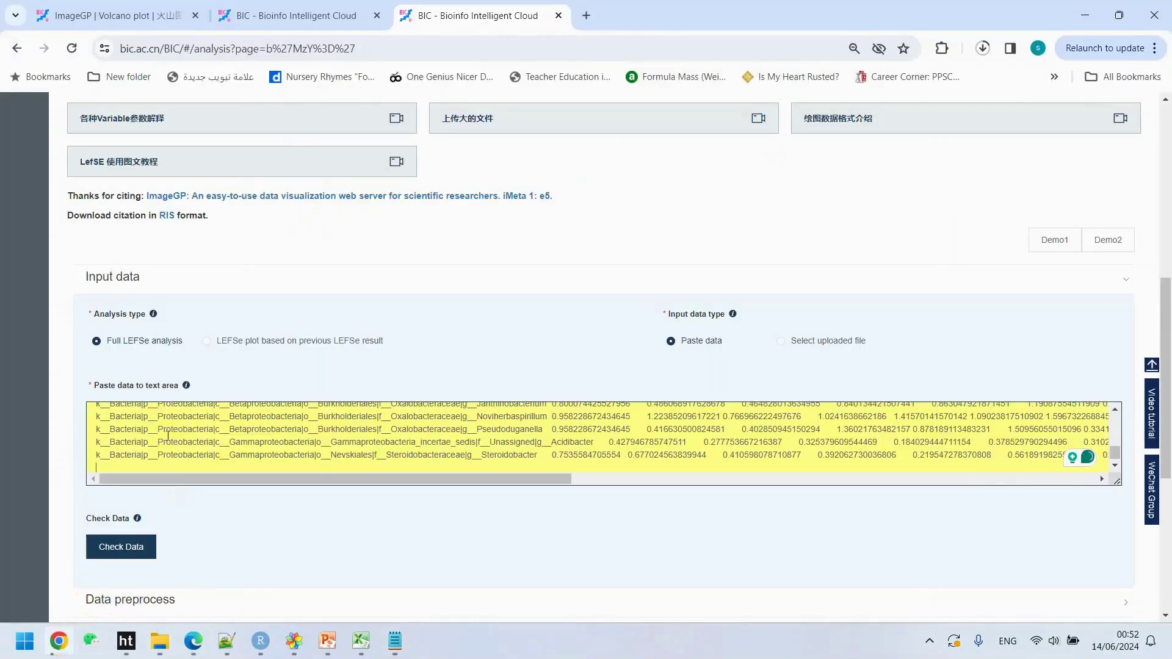
# Check the pasted data's format and submit the LEfSe analysis.
pyautogui.scroll(-1, 205, 533)
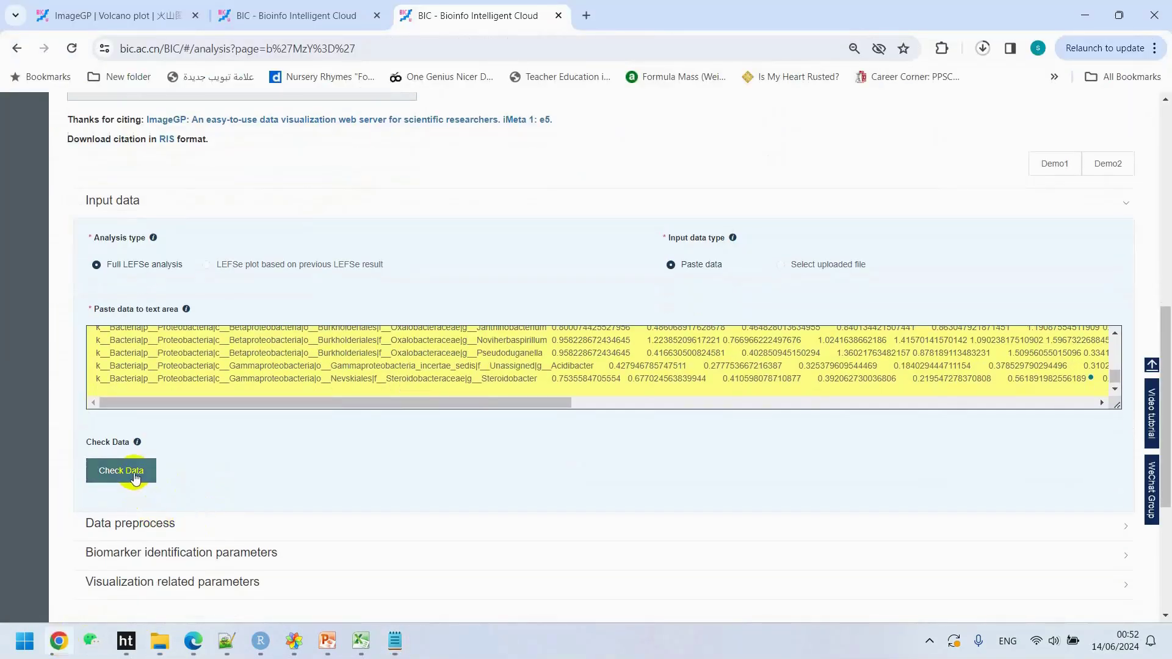
pyautogui.click(130, 474)
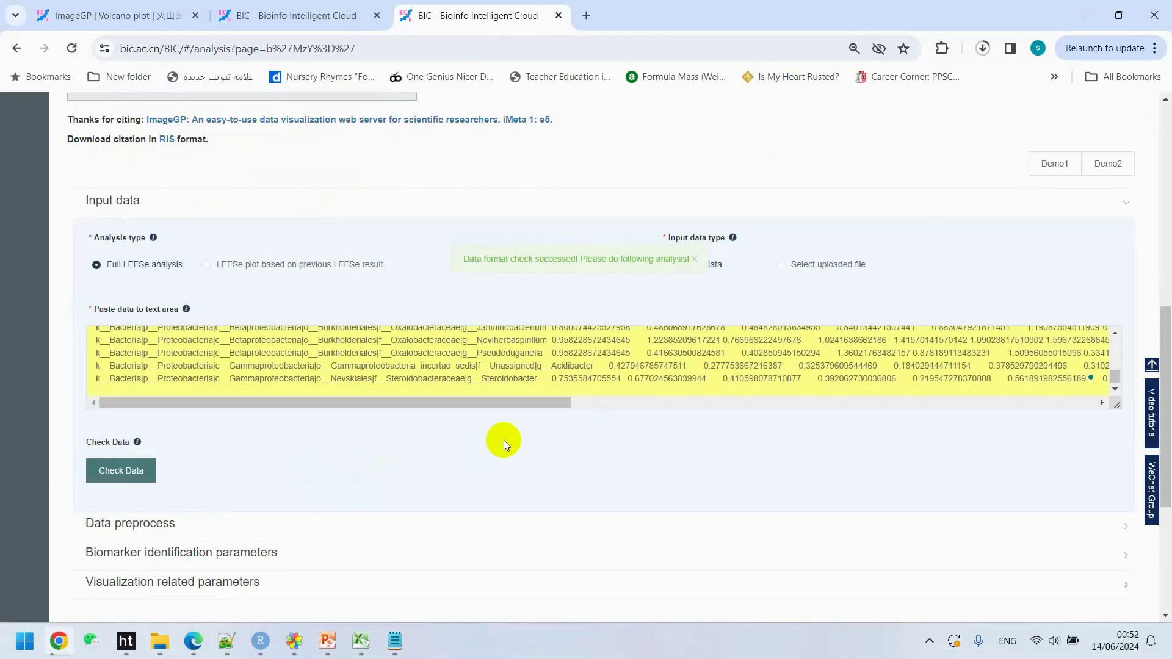
pyautogui.scroll(-3, 503, 441)
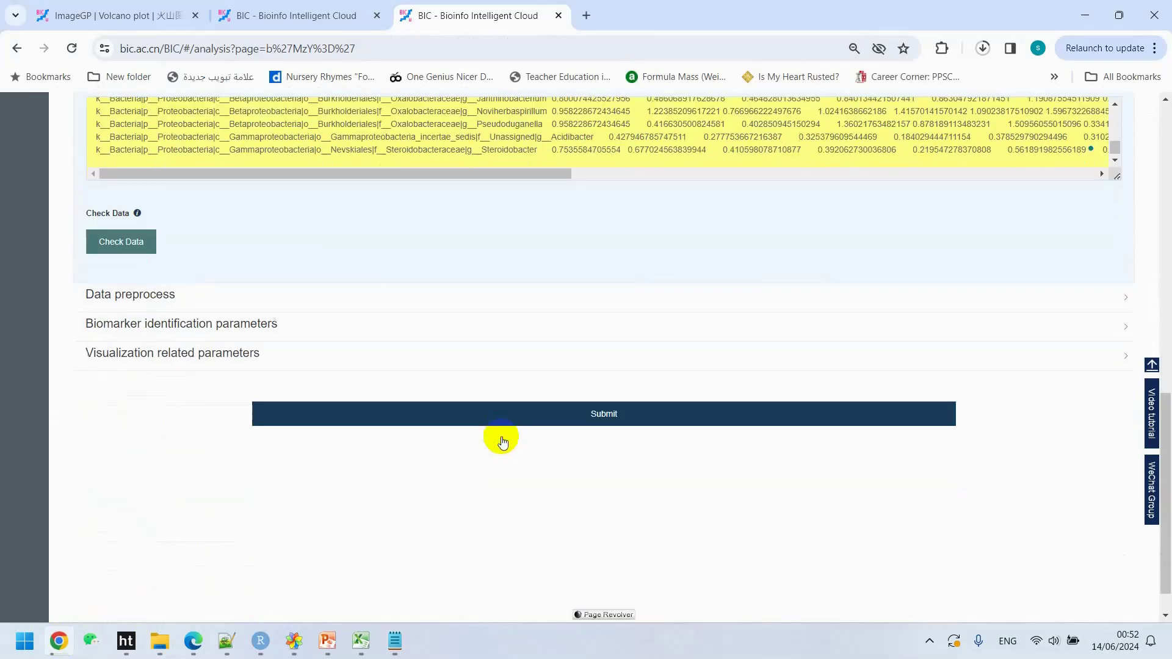
pyautogui.click(614, 415)
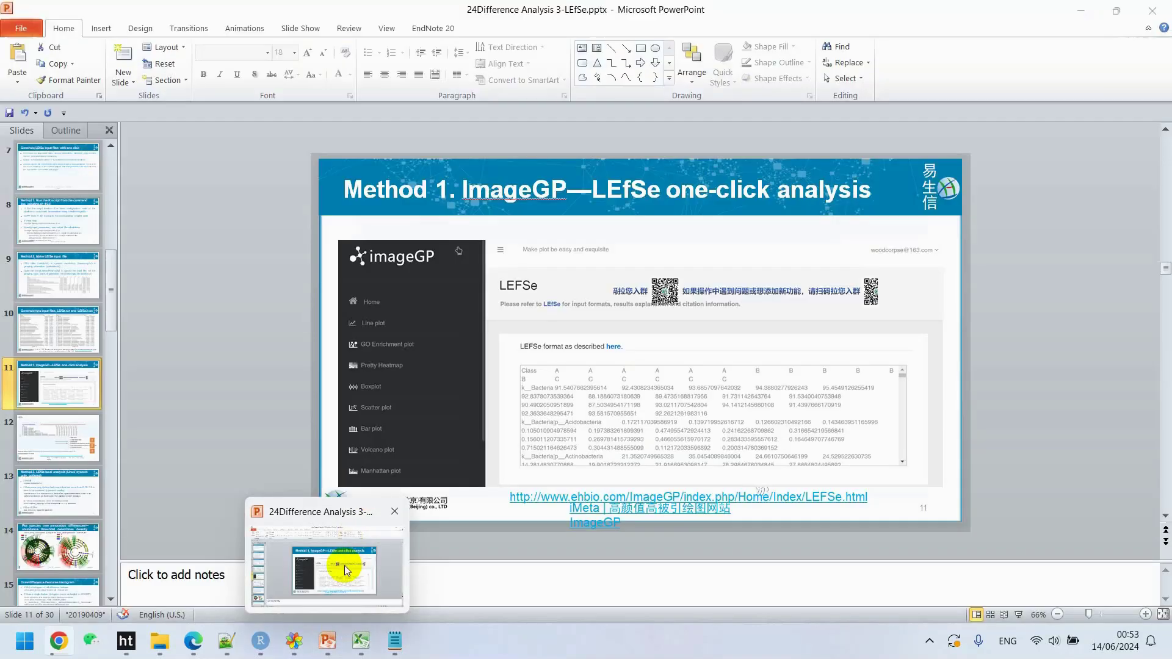
# Review slides 12 and 14 on LEfSe results and cladogram thresholds, then return to the results page.
pyautogui.click(344, 565)
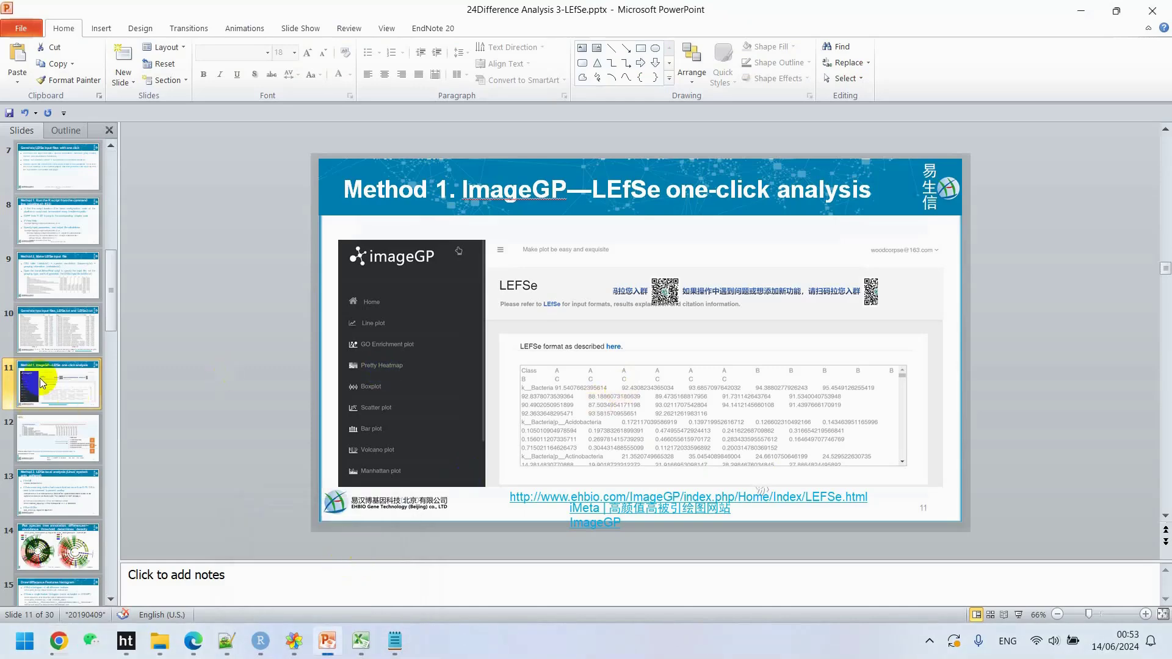
pyautogui.click(53, 427)
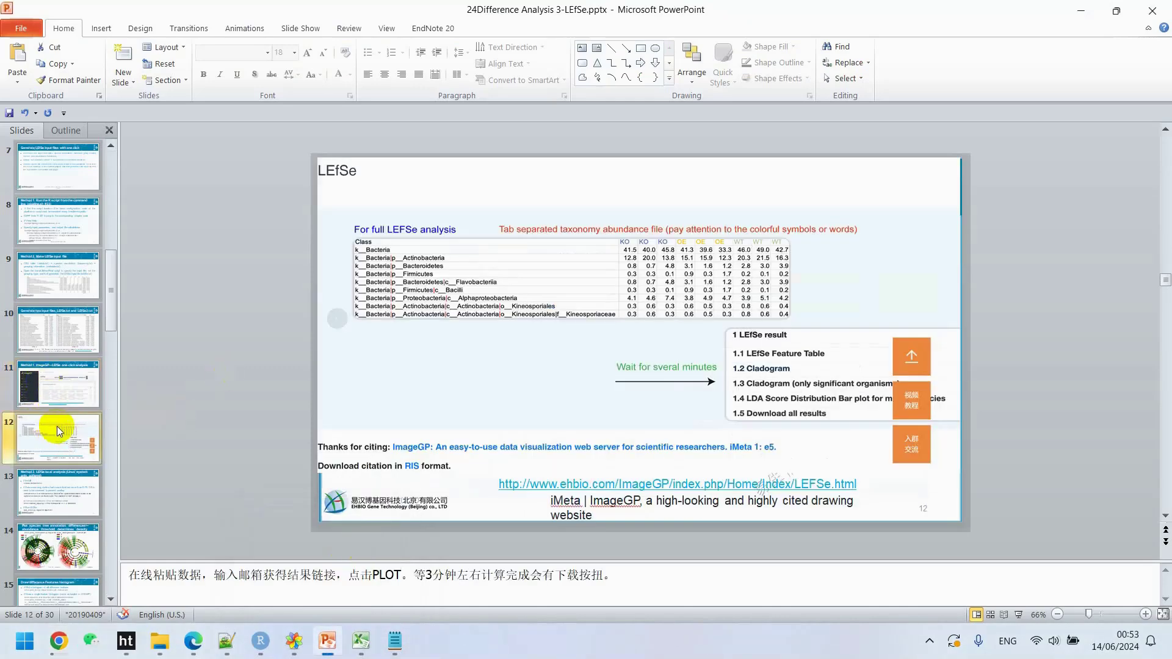
pyautogui.click(55, 546)
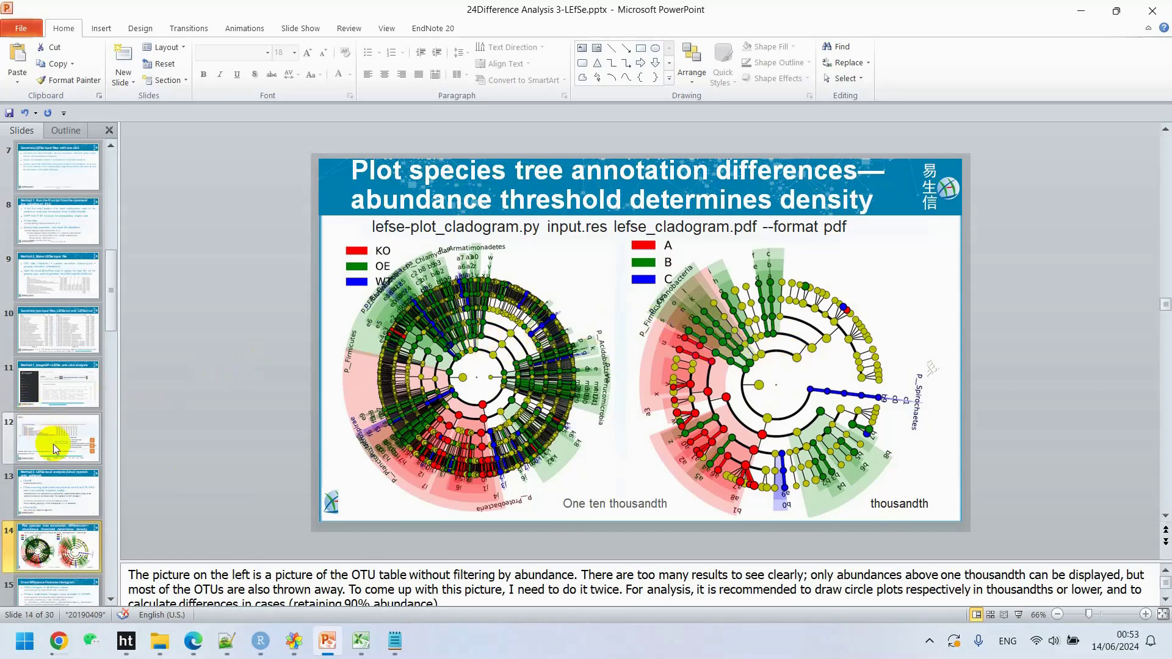
pyautogui.moveTo(57, 637)
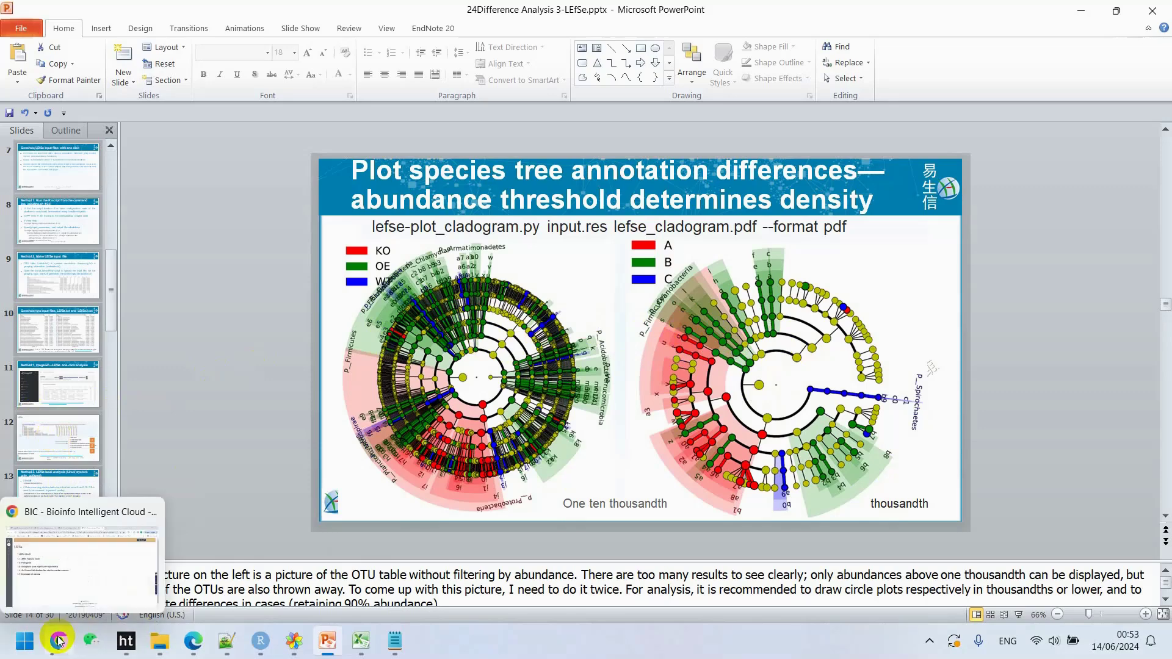
pyautogui.click(71, 574)
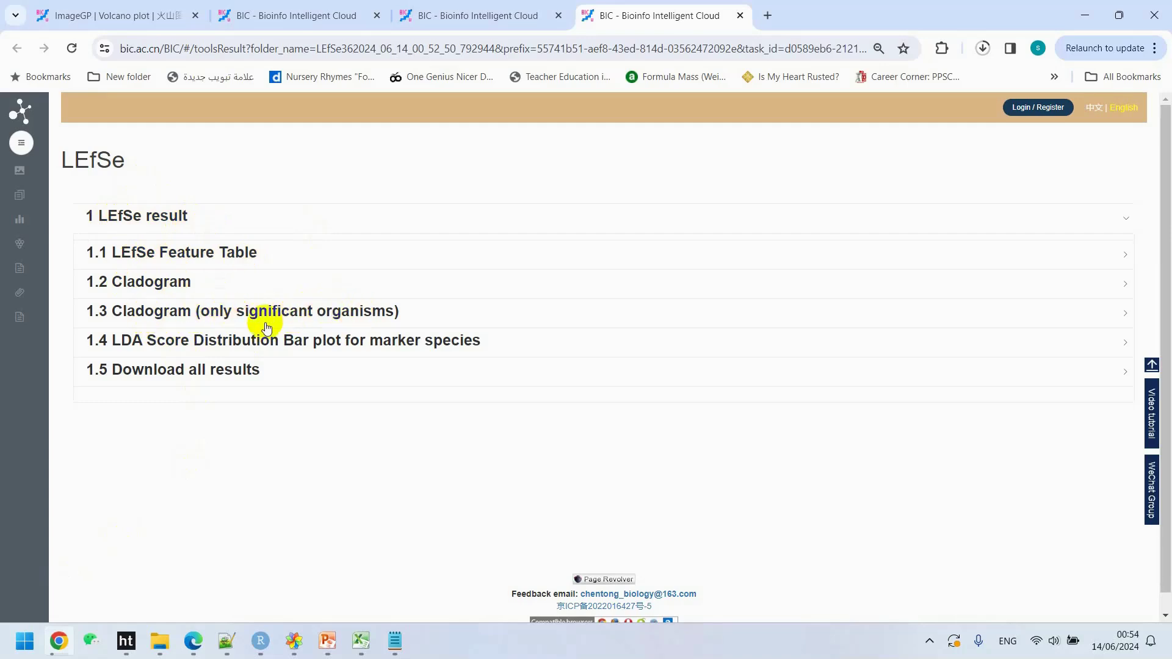
# Download all results as a zip, then expand sections 1.2 Cladogram, 1.3 Cladogram and 1.4 LDA Score.
pyautogui.click(234, 374)
pyautogui.click(238, 413)
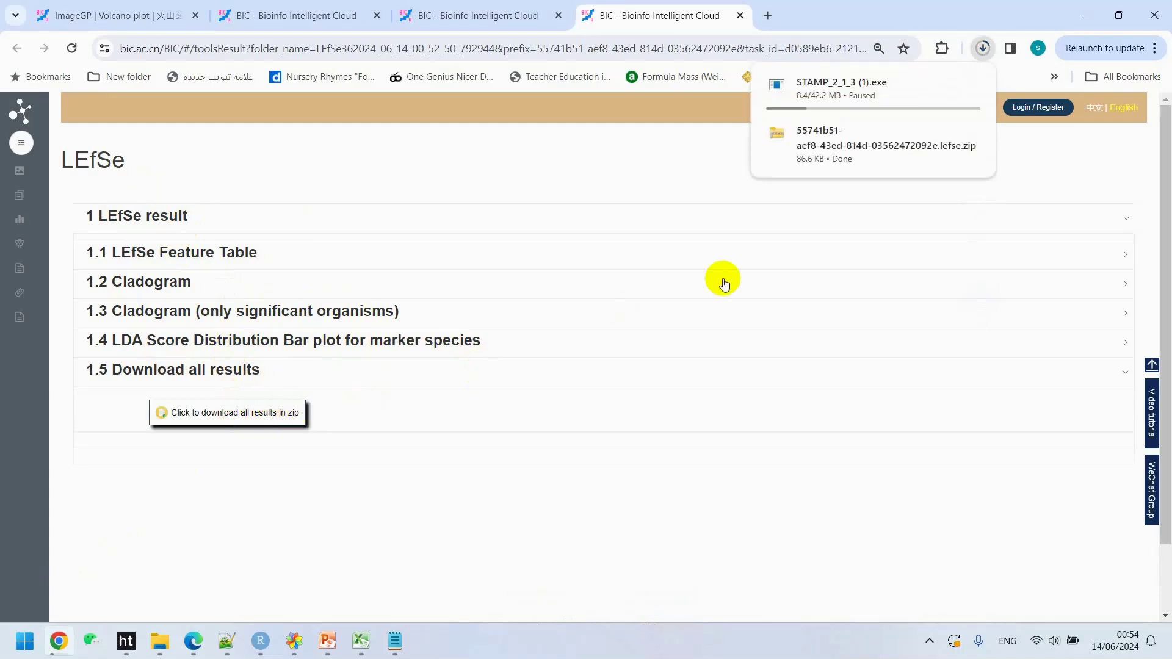
pyautogui.click(174, 282)
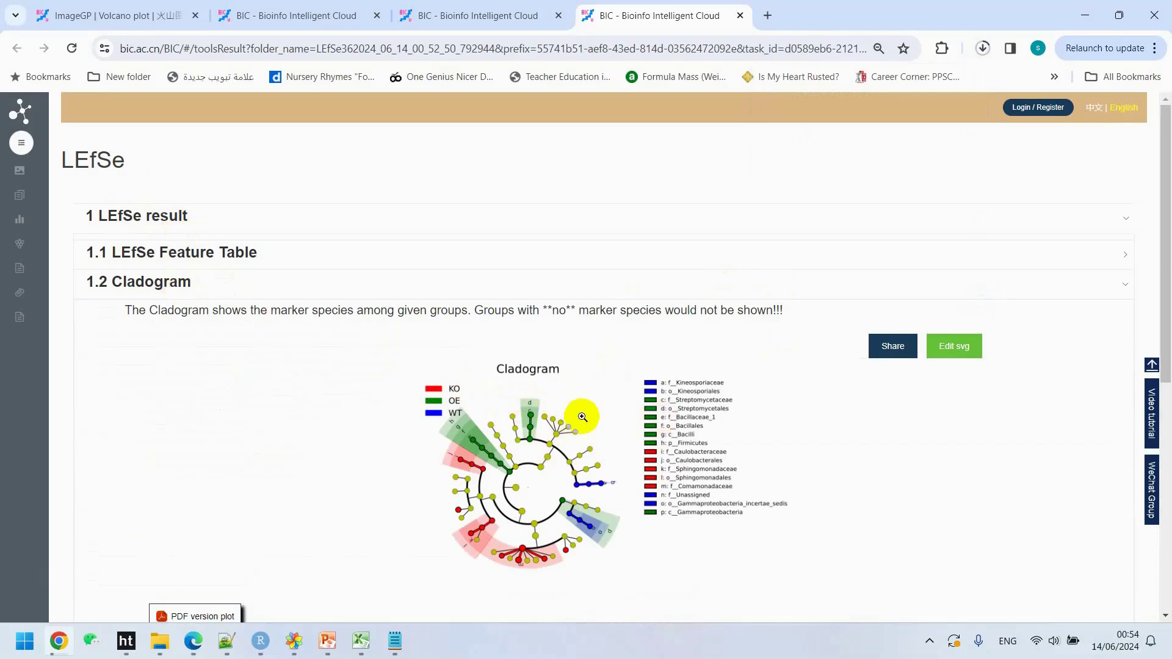
pyautogui.scroll(-2, 582, 413)
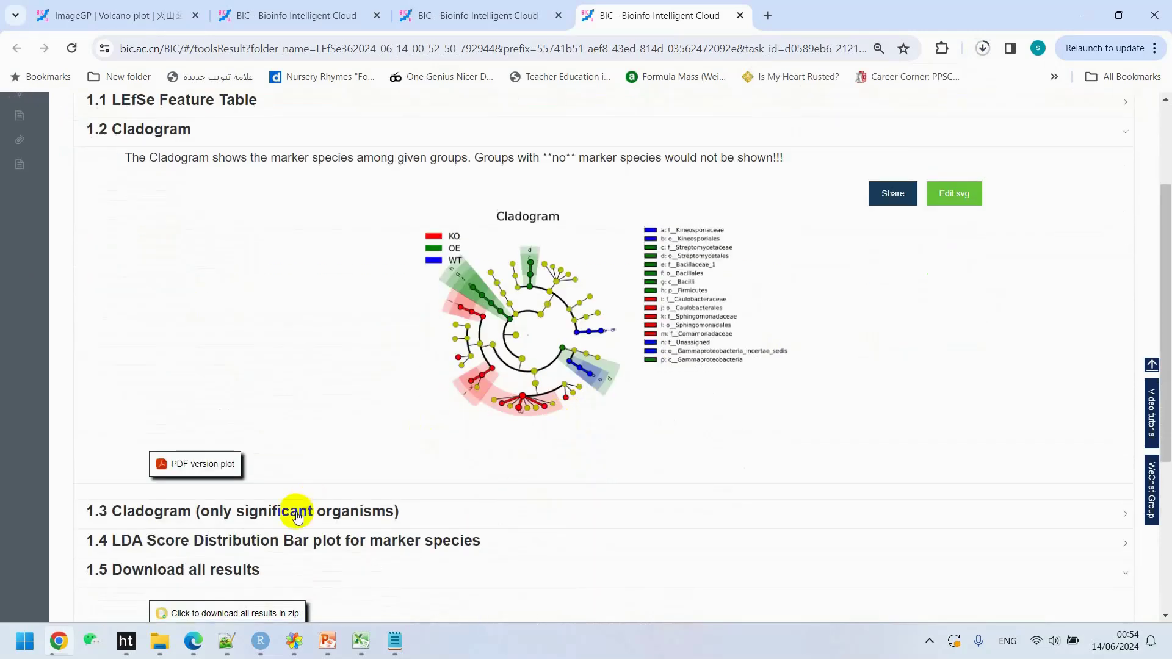
pyautogui.click(335, 510)
pyautogui.scroll(-2, 335, 510)
pyautogui.scroll(-4, 555, 538)
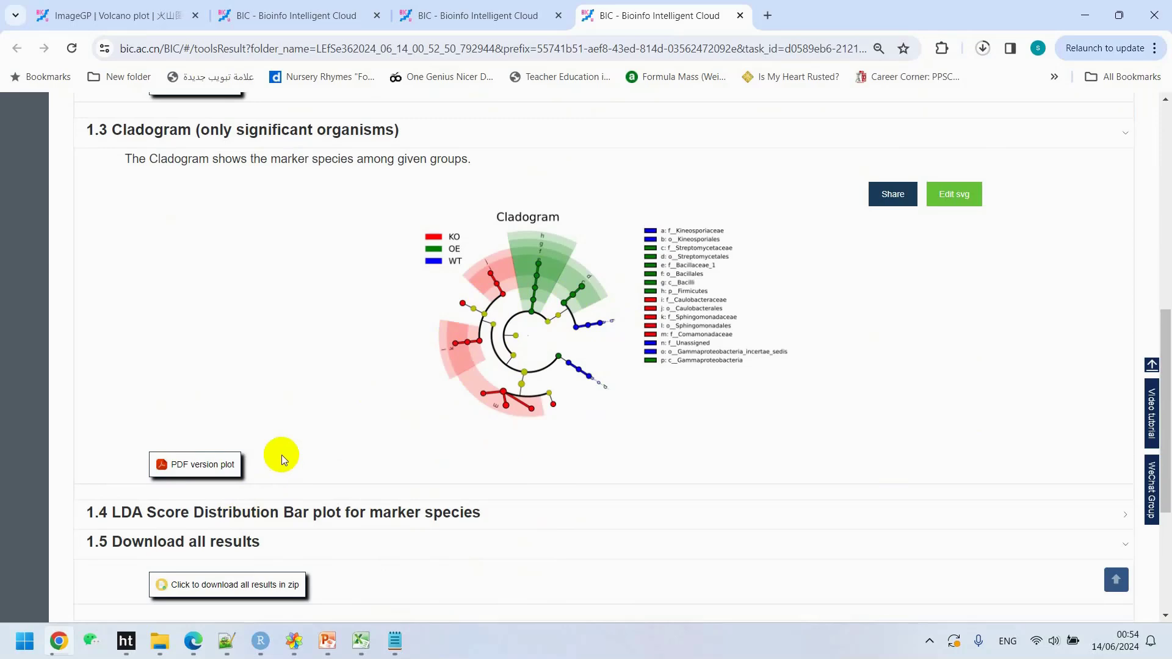
pyautogui.scroll(1, 244, 257)
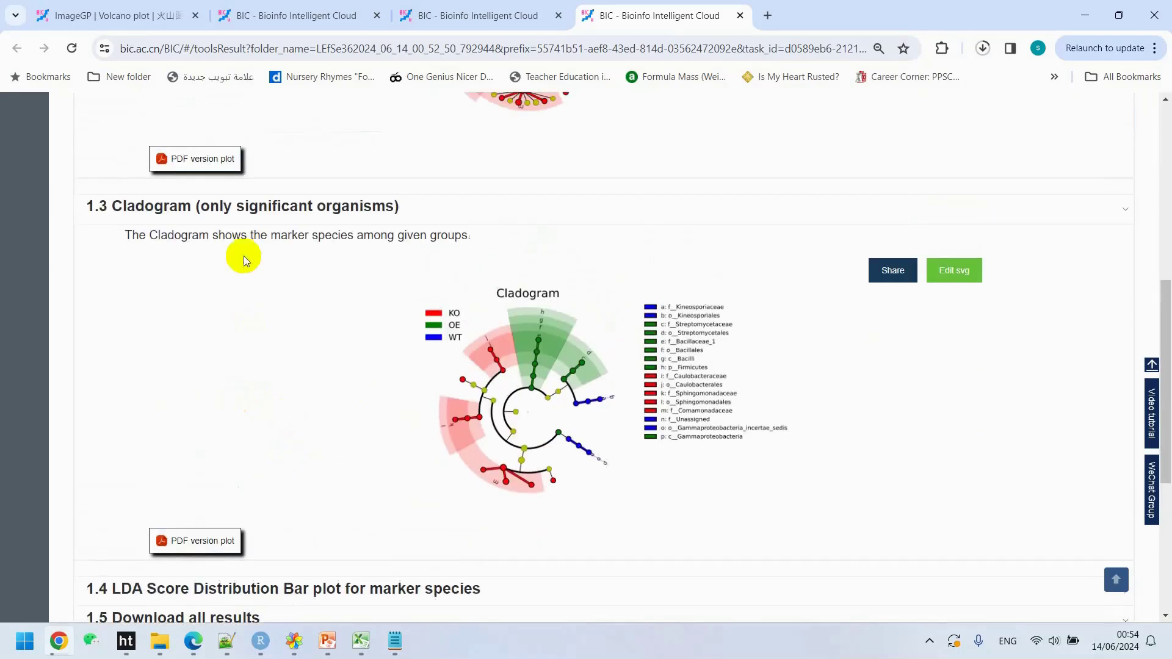
pyautogui.scroll(-1, 392, 461)
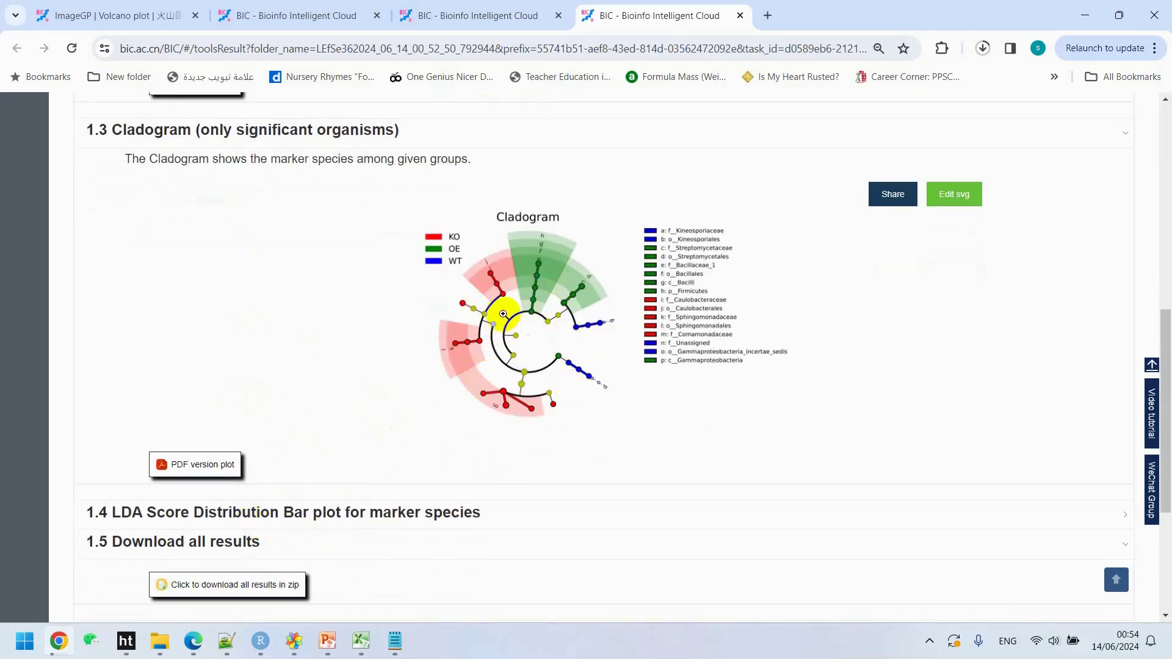
pyautogui.click(247, 516)
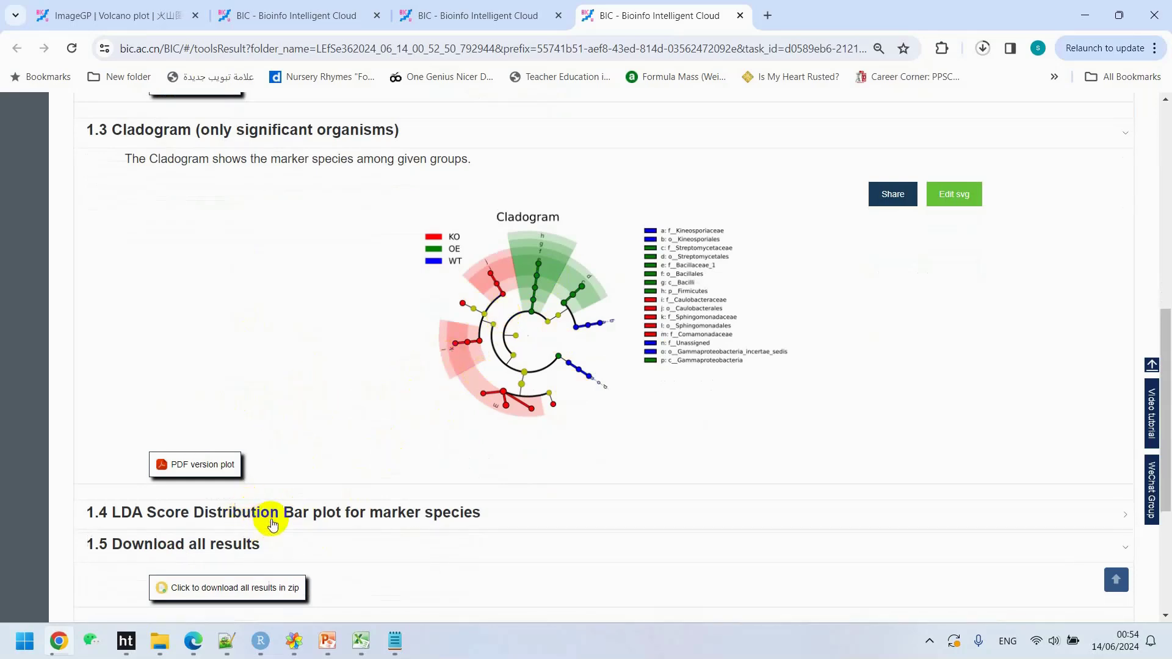
pyautogui.scroll(-4, 501, 470)
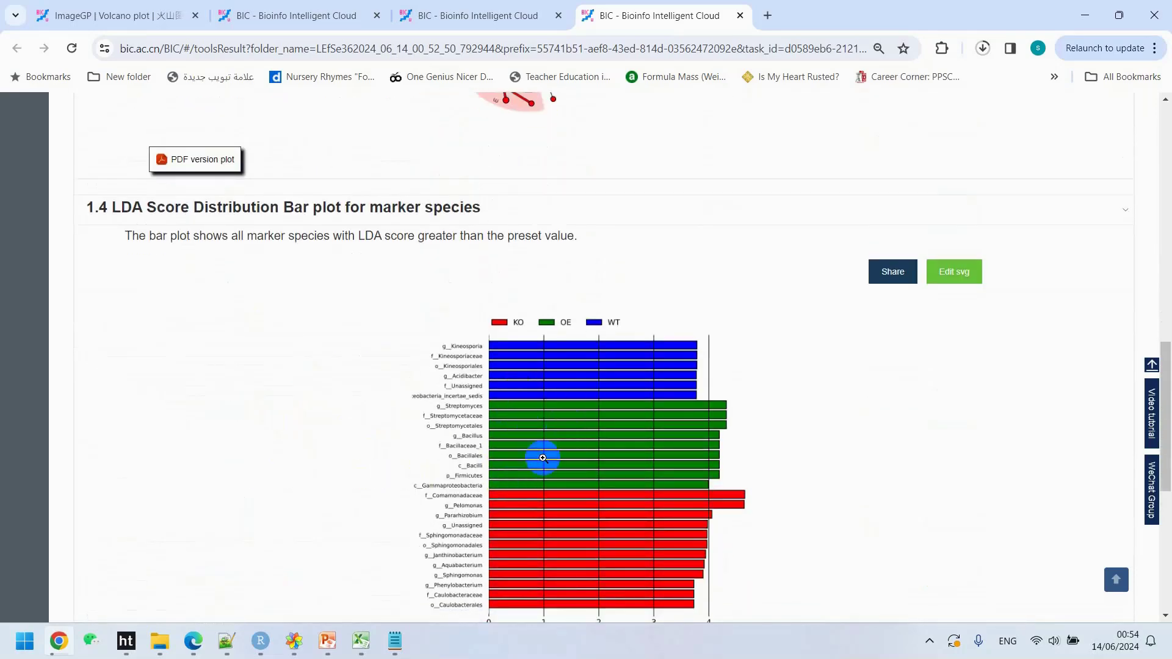
# Scroll through the LDA score bar plot and cladogram results.
pyautogui.scroll(-1, 542, 458)
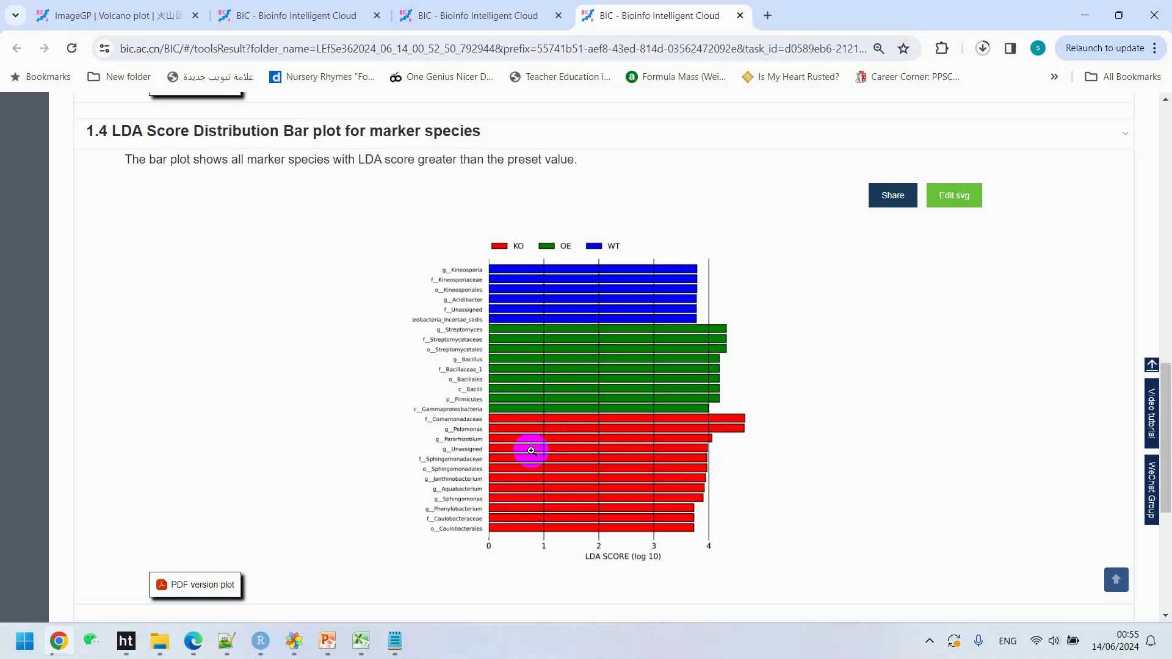
pyautogui.scroll(5, 552, 278)
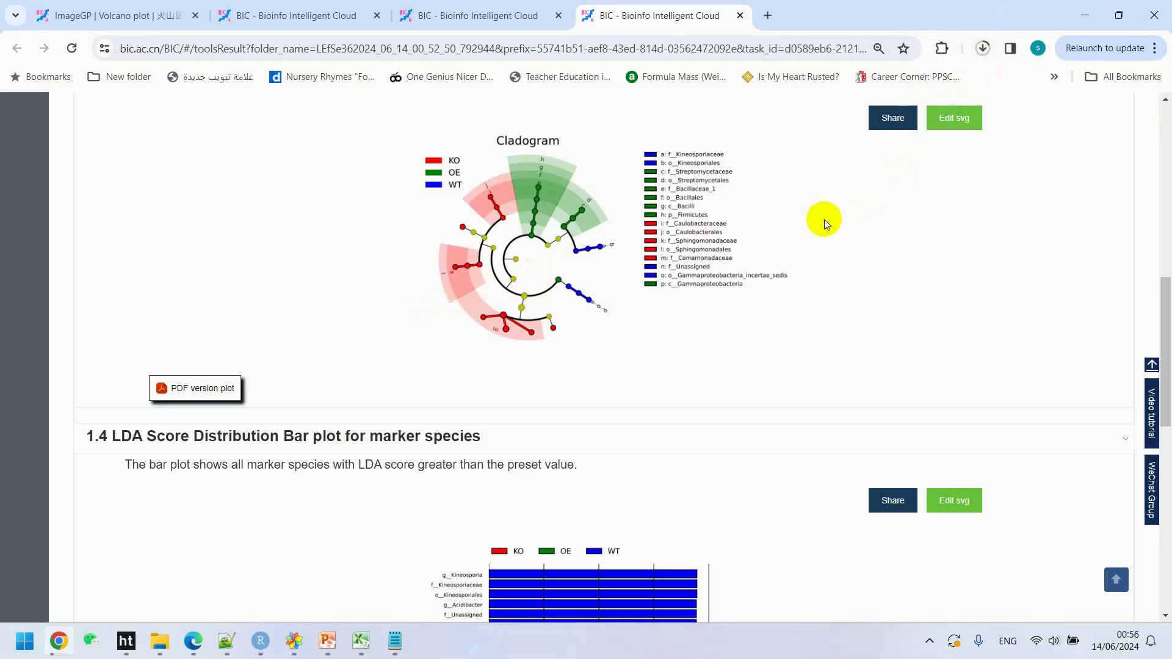
# Return to PowerPoint and select the Galaxy home-page address in slide 17's body text.
pyautogui.moveTo(244, 645)
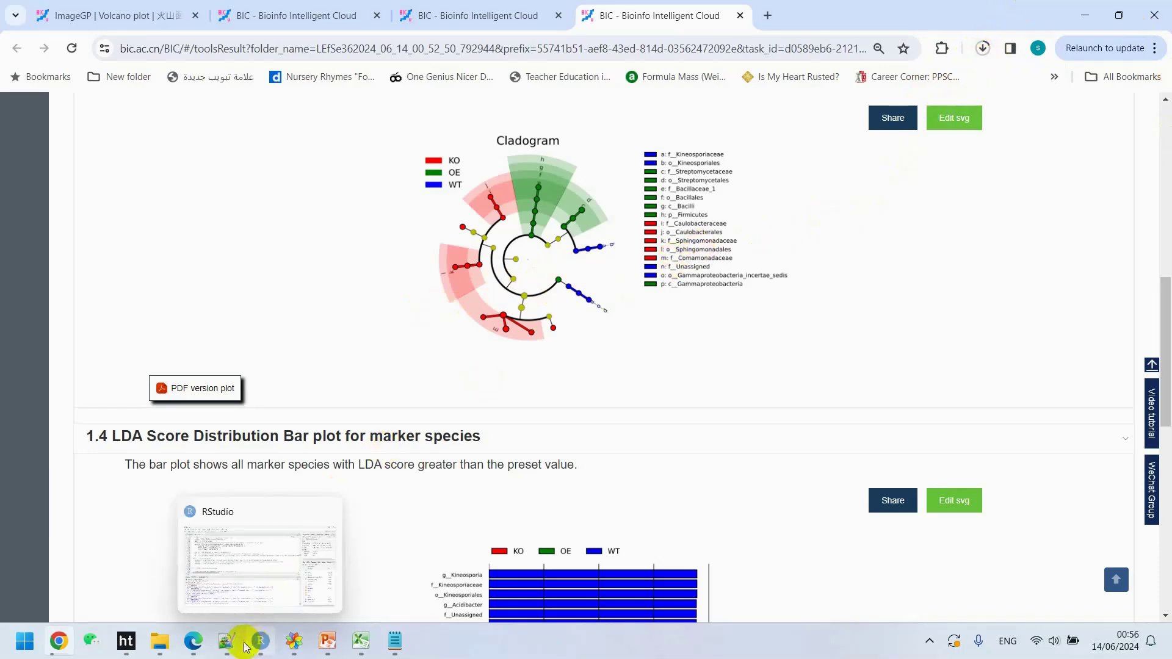
pyautogui.moveTo(327, 640)
pyautogui.click(318, 583)
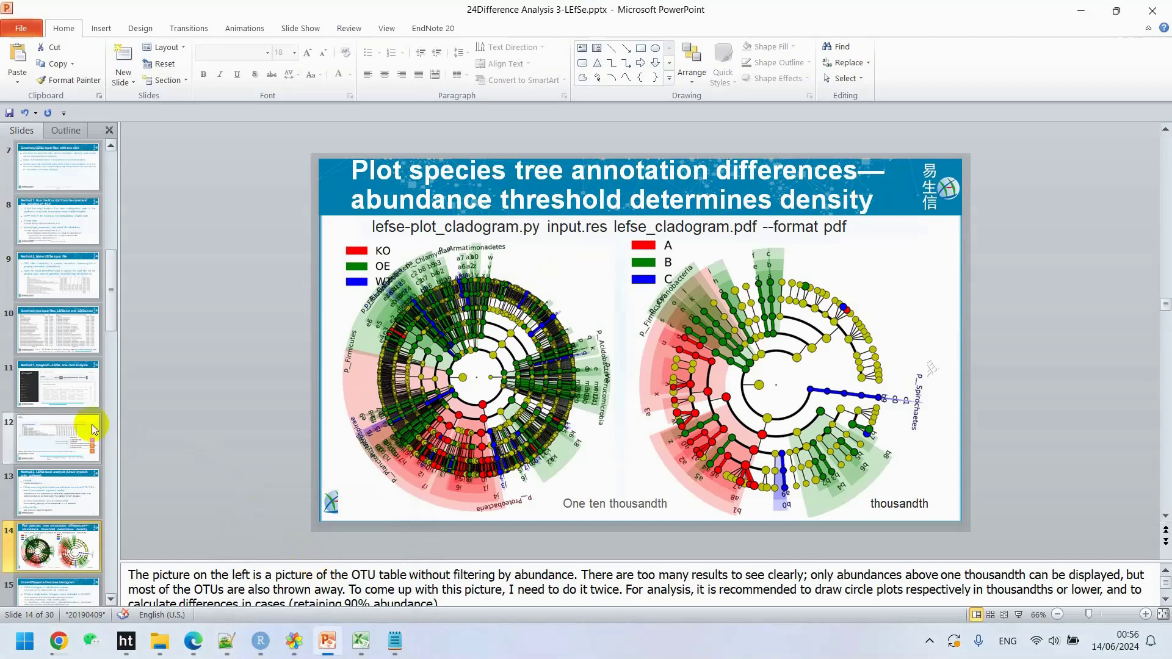
pyautogui.click(56, 479)
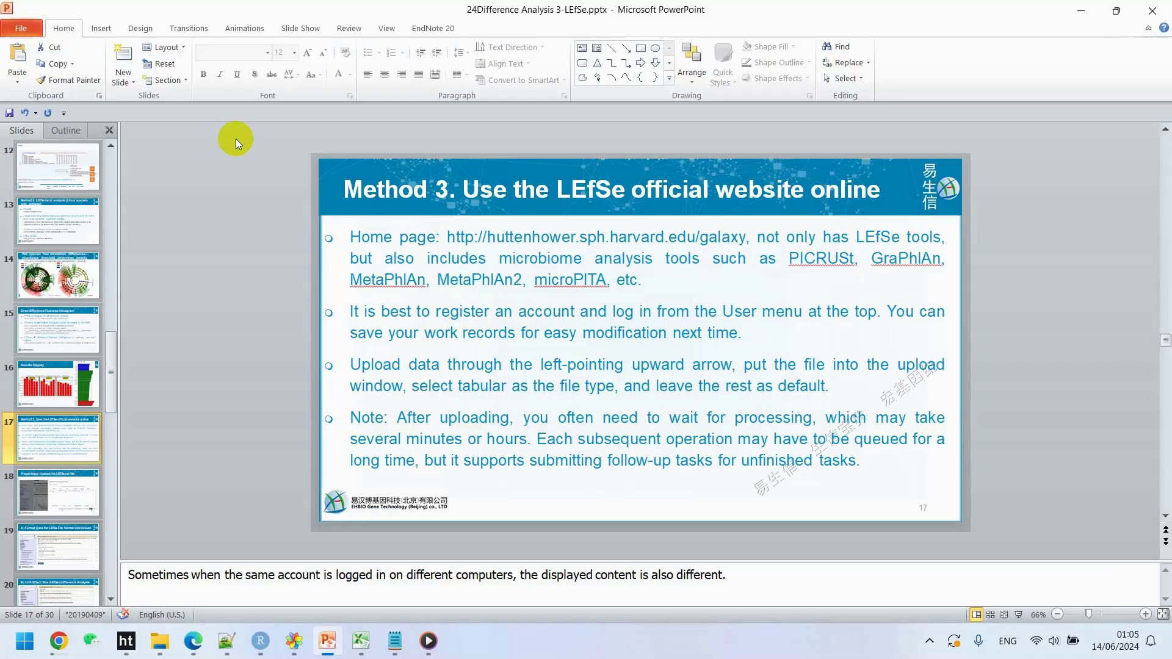
pyautogui.click(462, 231)
pyautogui.moveTo(450, 238); pyautogui.dragTo(746, 238)
pyautogui.hotkey('ctrl', 'c')
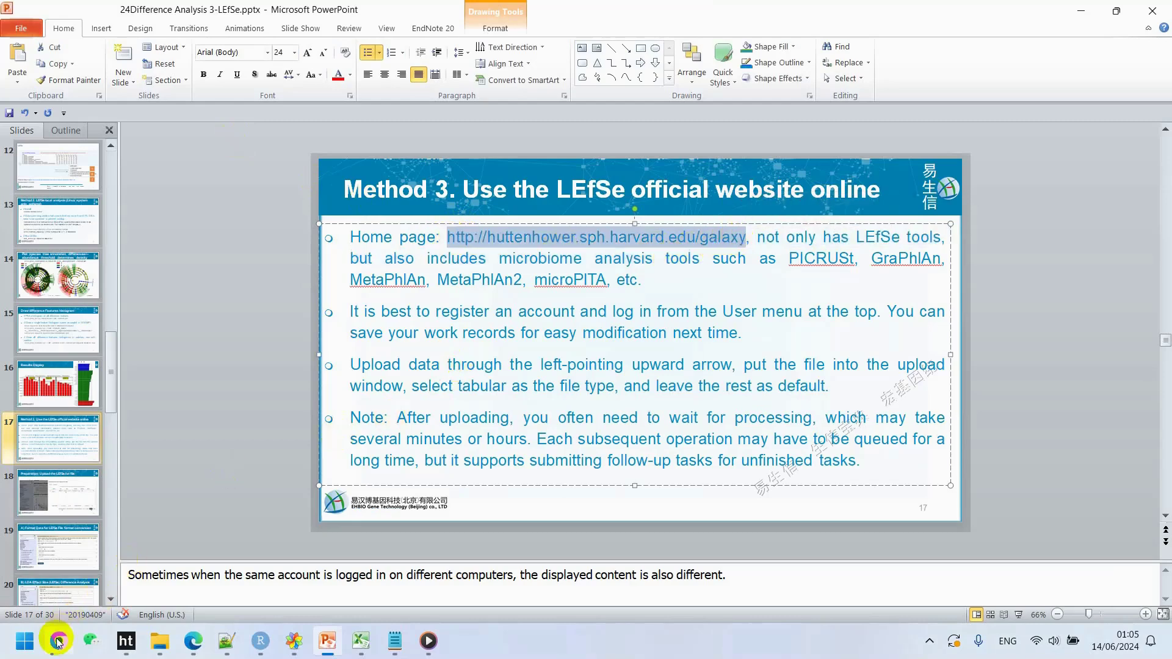
# Load the copied Galaxy home-page address in a new browser tab.
pyautogui.click(58, 639)
pyautogui.click(329, 52)
pyautogui.hotkey('ctrl', 'v')
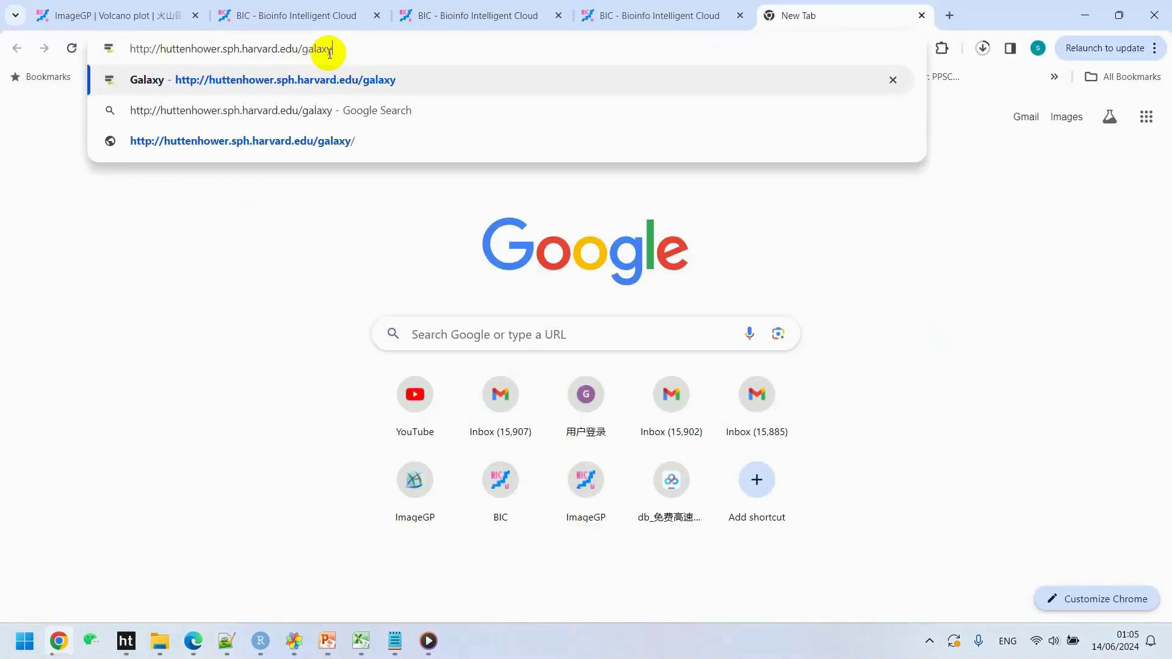
pyautogui.press('Return')
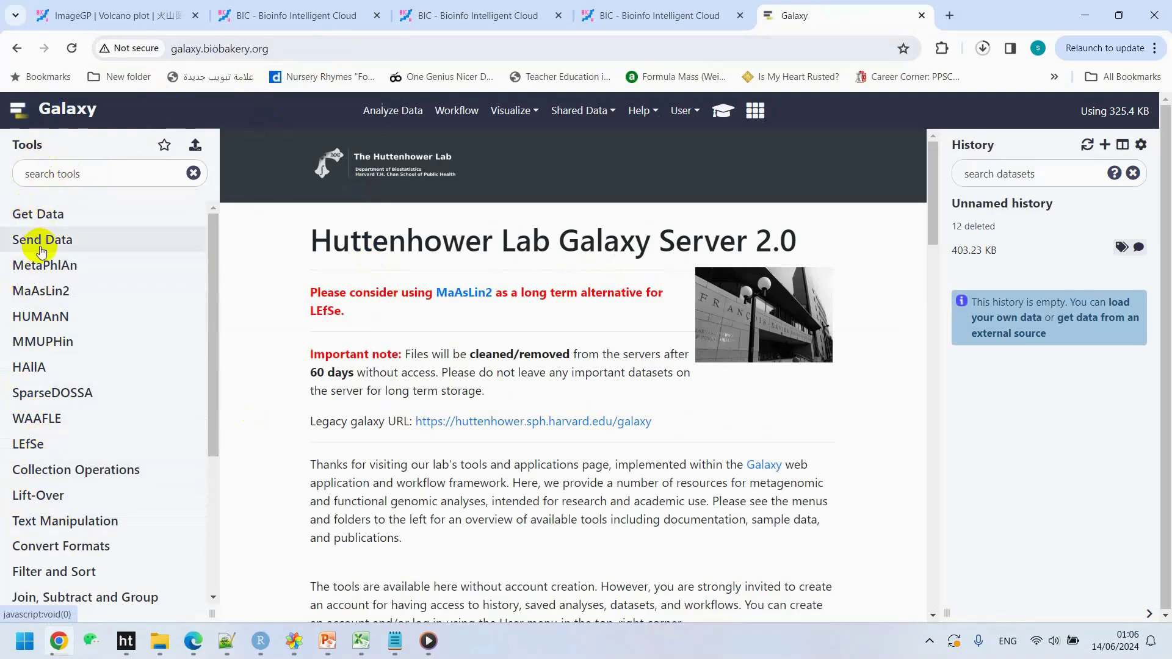
# Expand the LEfSe tools A–F and open the upload-from-disk window.
pyautogui.click(32, 444)
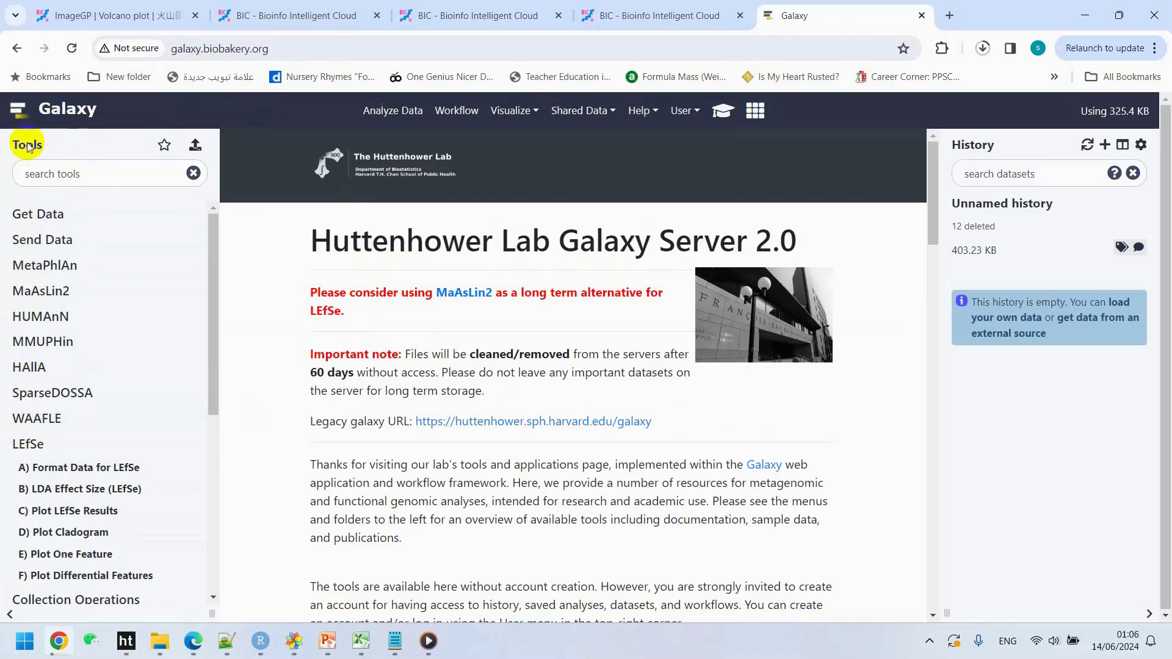
pyautogui.scroll(-1, 40, 450)
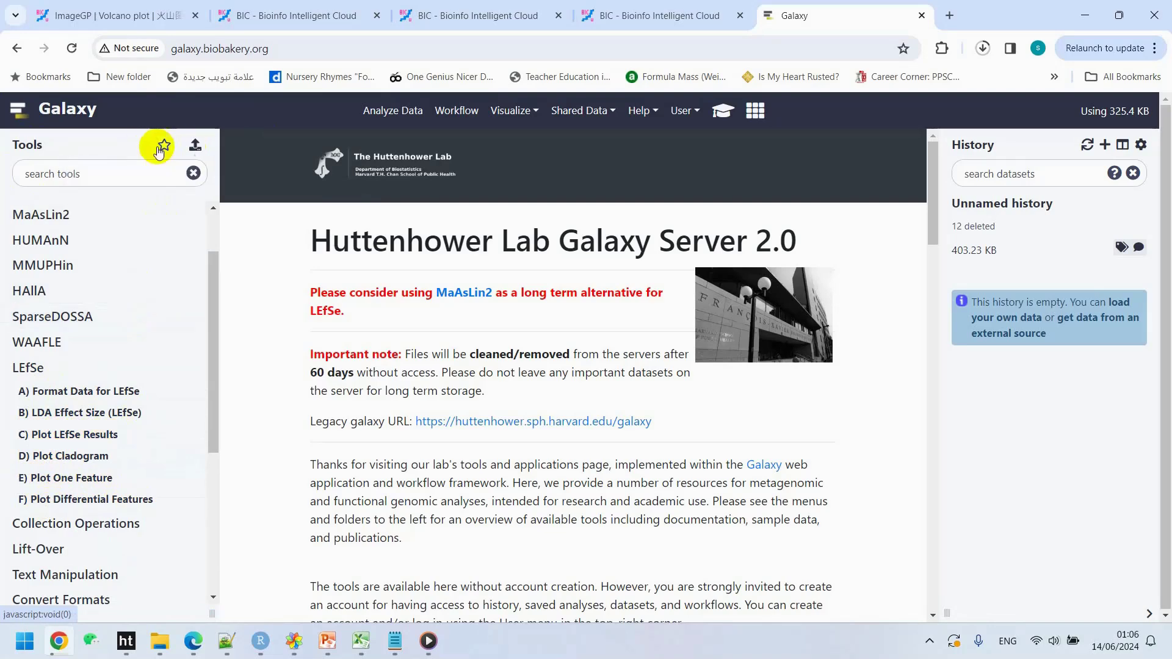
pyautogui.click(195, 146)
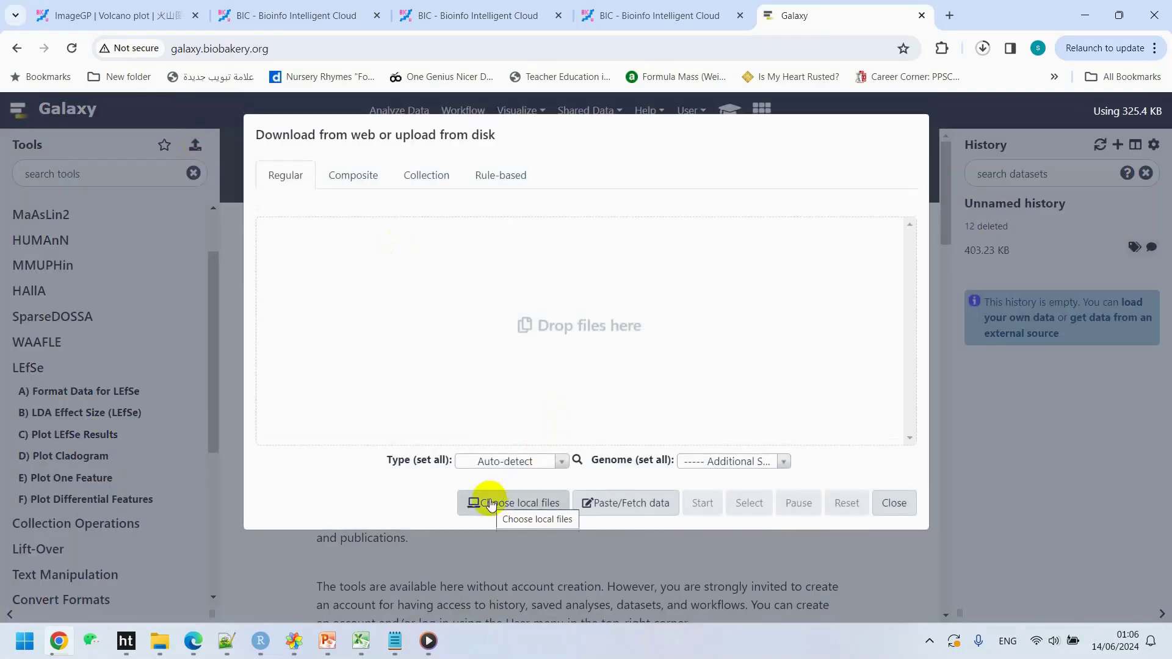
# Add LEfSe.txt from the local disk to the Galaxy upload queue.
pyautogui.click(485, 496)
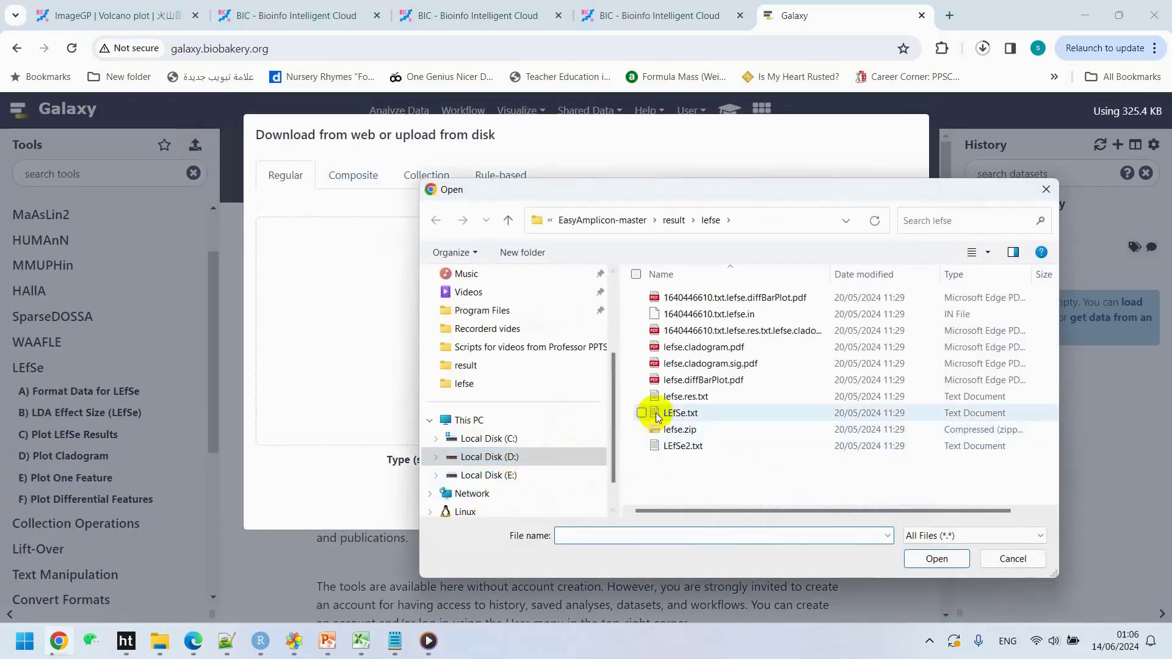
pyautogui.click(679, 413)
pyautogui.click(935, 559)
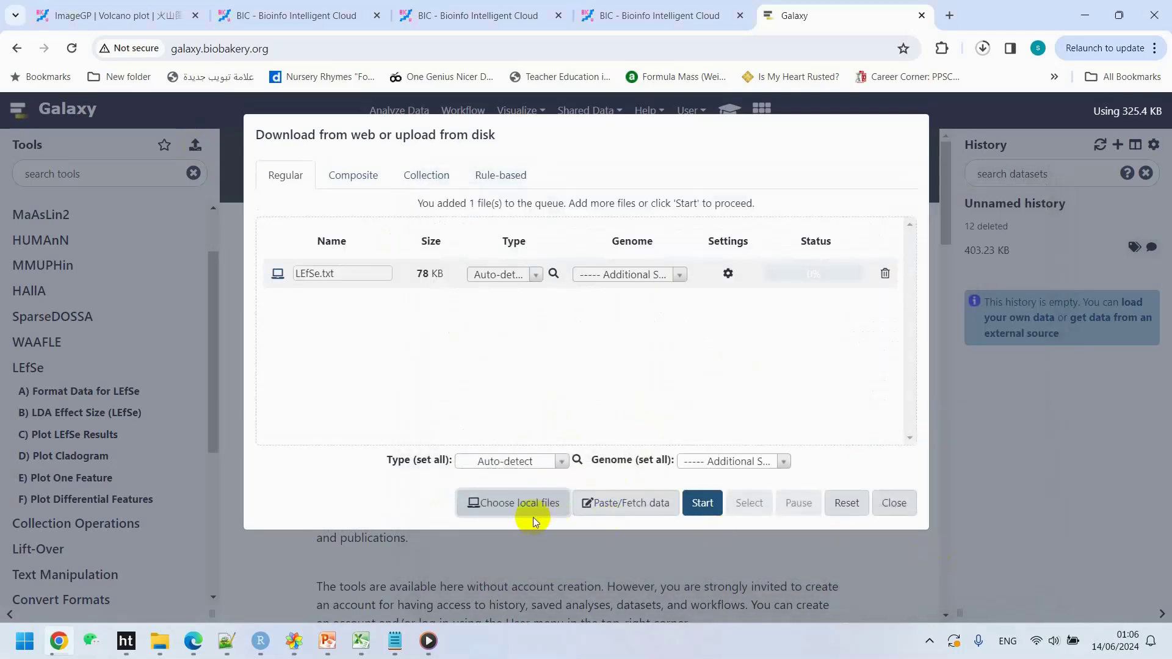
# Upload LEfSe.txt as tabular into the history as dataset 13, then close the upload window.
pyautogui.click(533, 274)
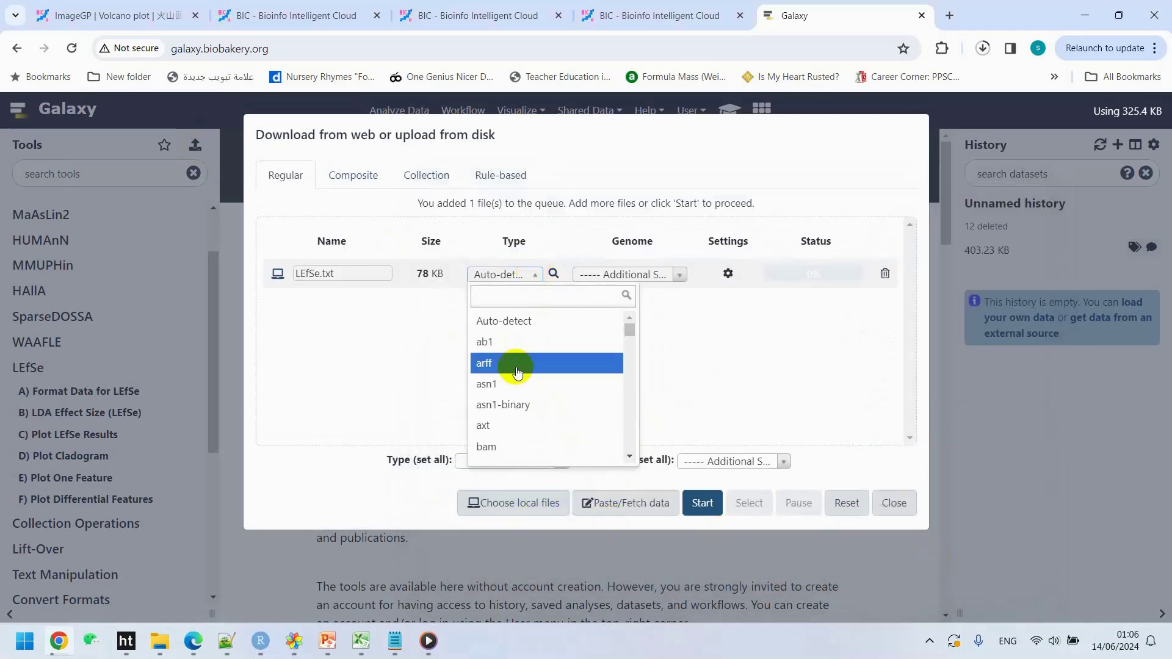
pyautogui.scroll(-10, 519, 371)
pyautogui.scroll(-12, 521, 374)
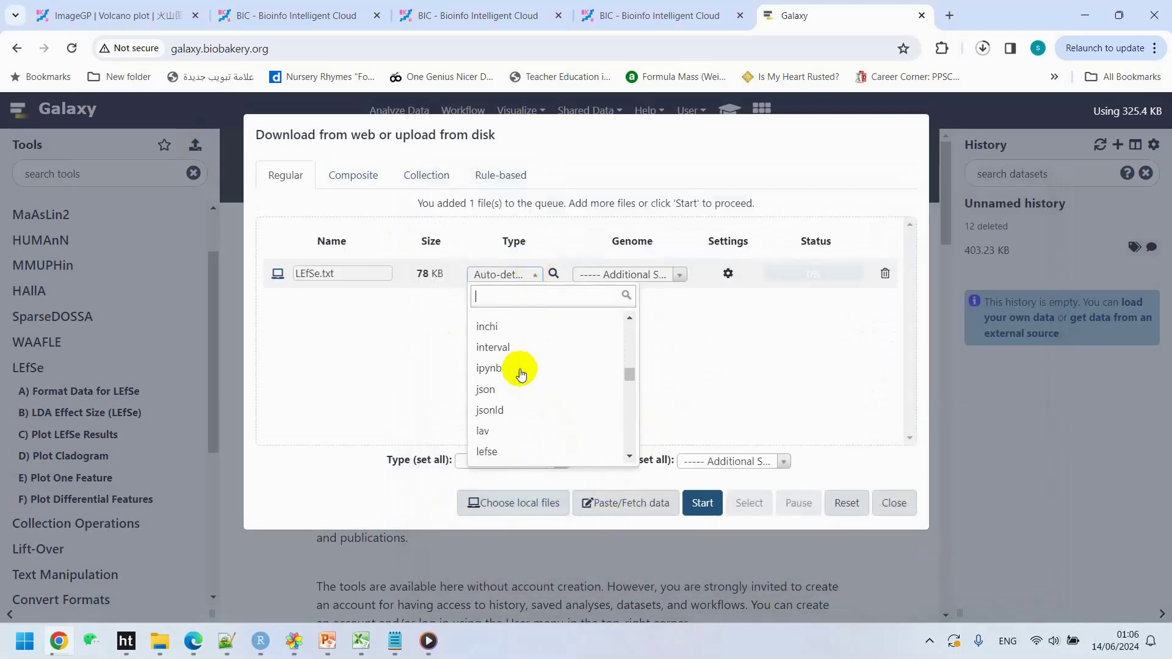
pyautogui.scroll(-12, 520, 374)
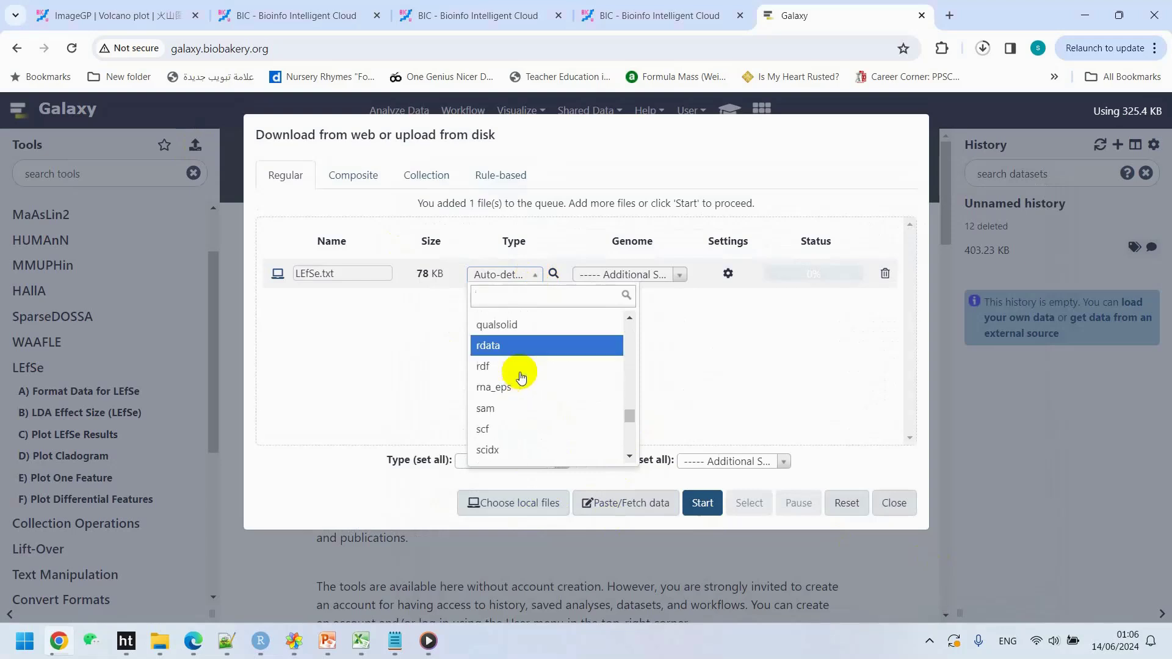
pyautogui.scroll(5, 521, 375)
pyautogui.scroll(-5, 520, 375)
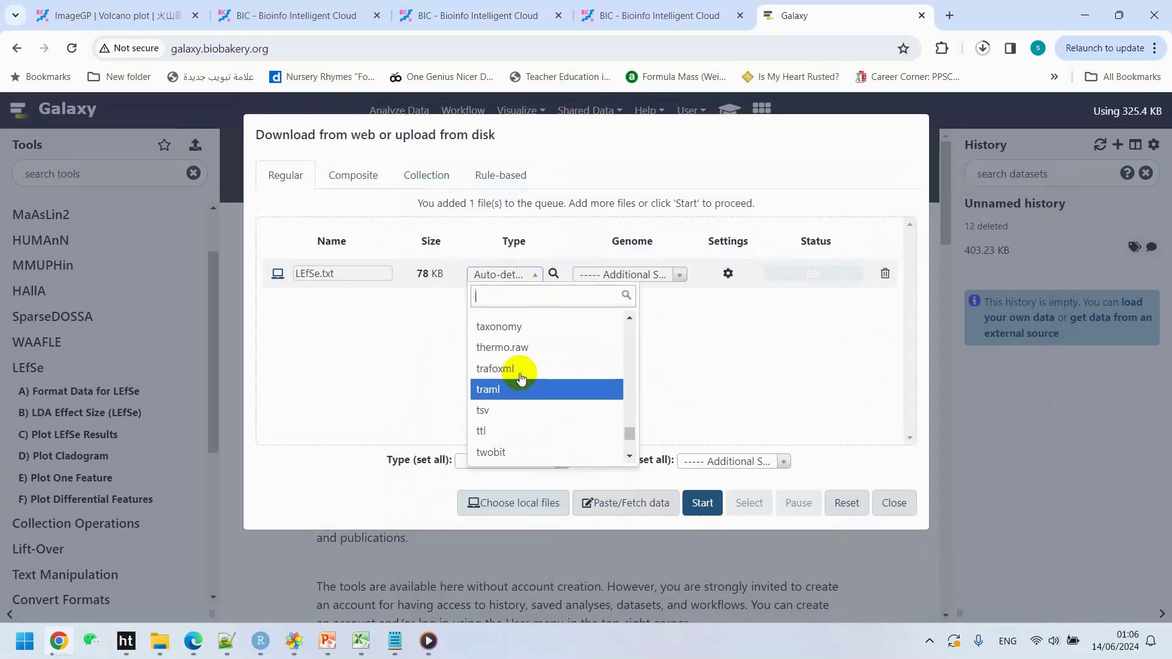
pyautogui.click(519, 362)
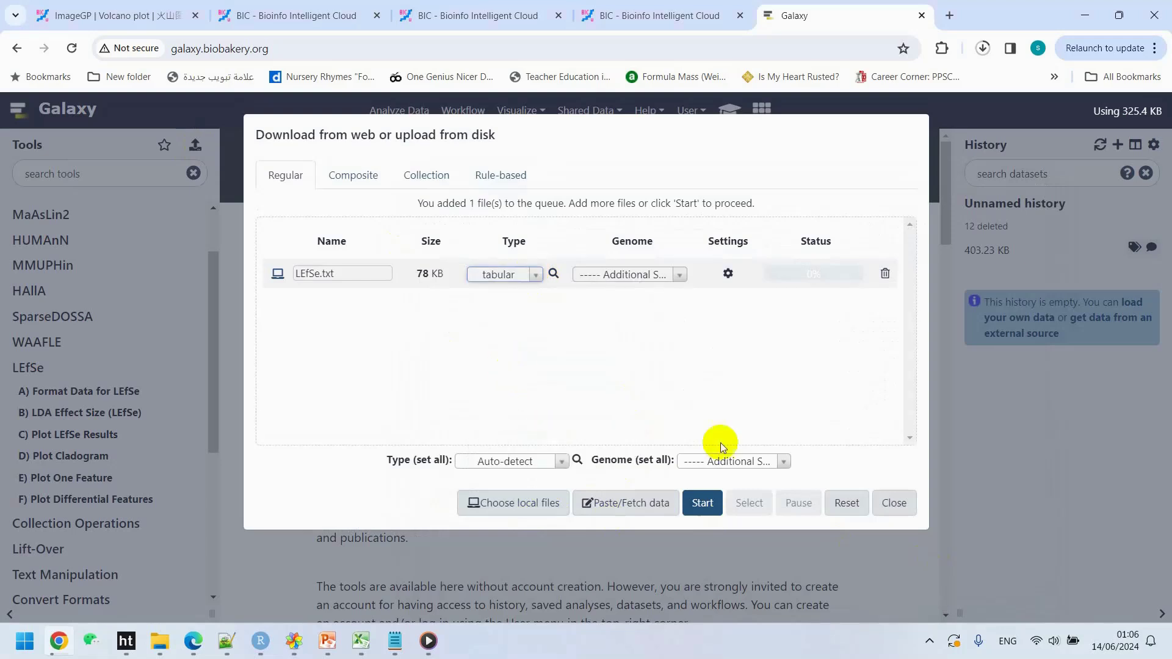
pyautogui.click(711, 504)
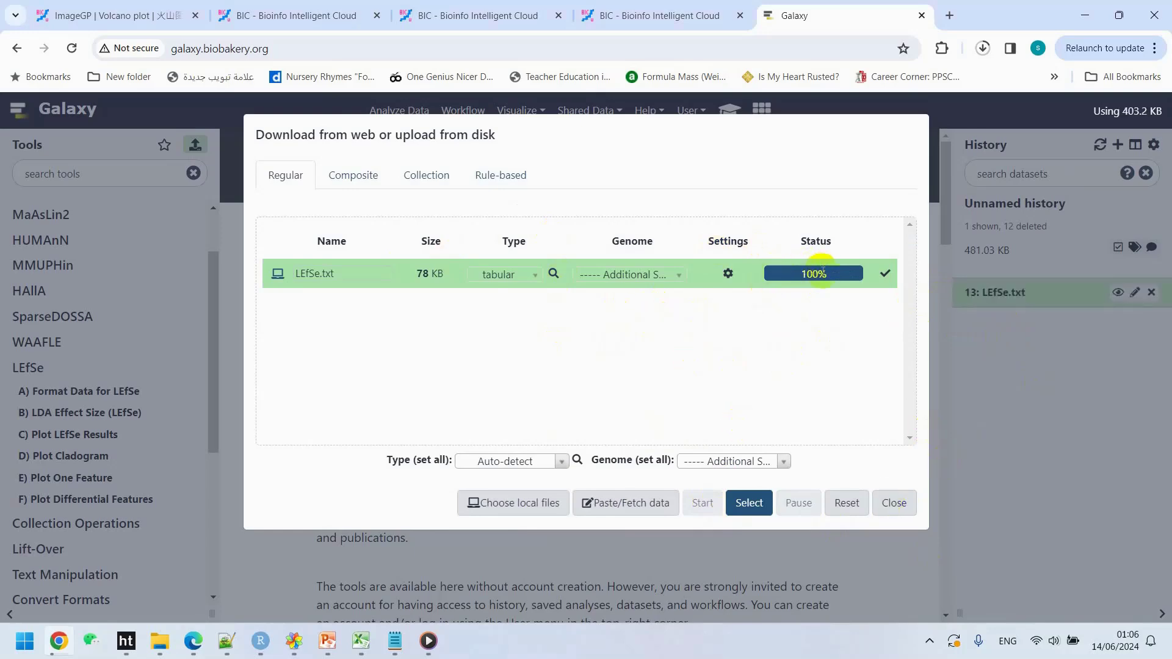
pyautogui.click(761, 505)
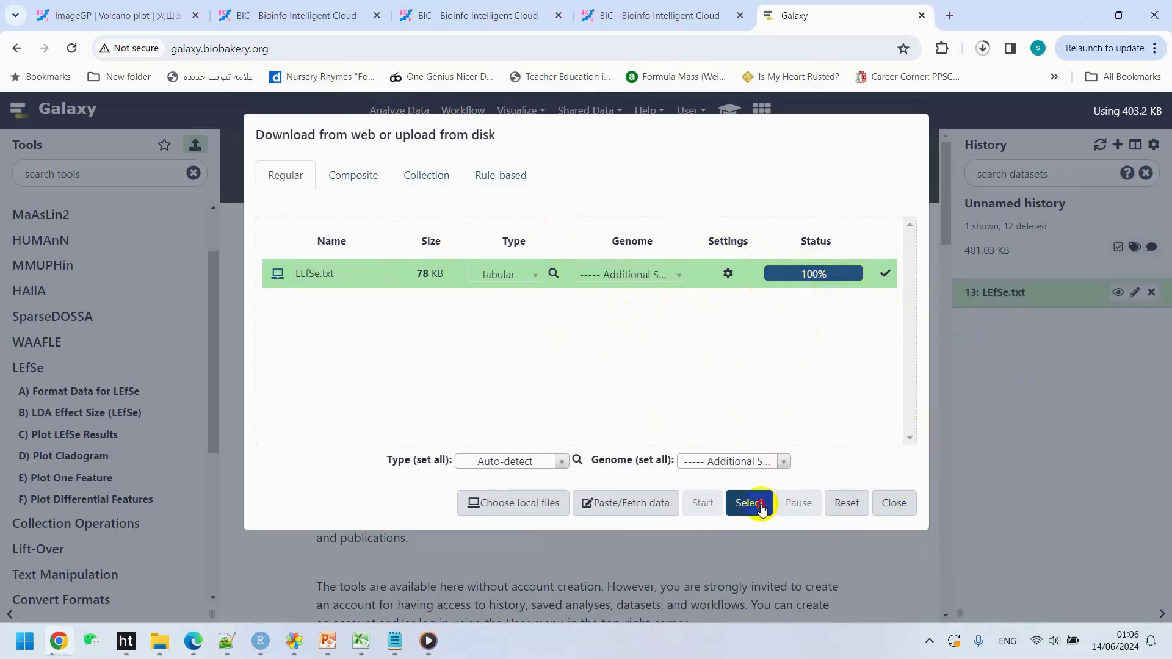
pyautogui.click(891, 504)
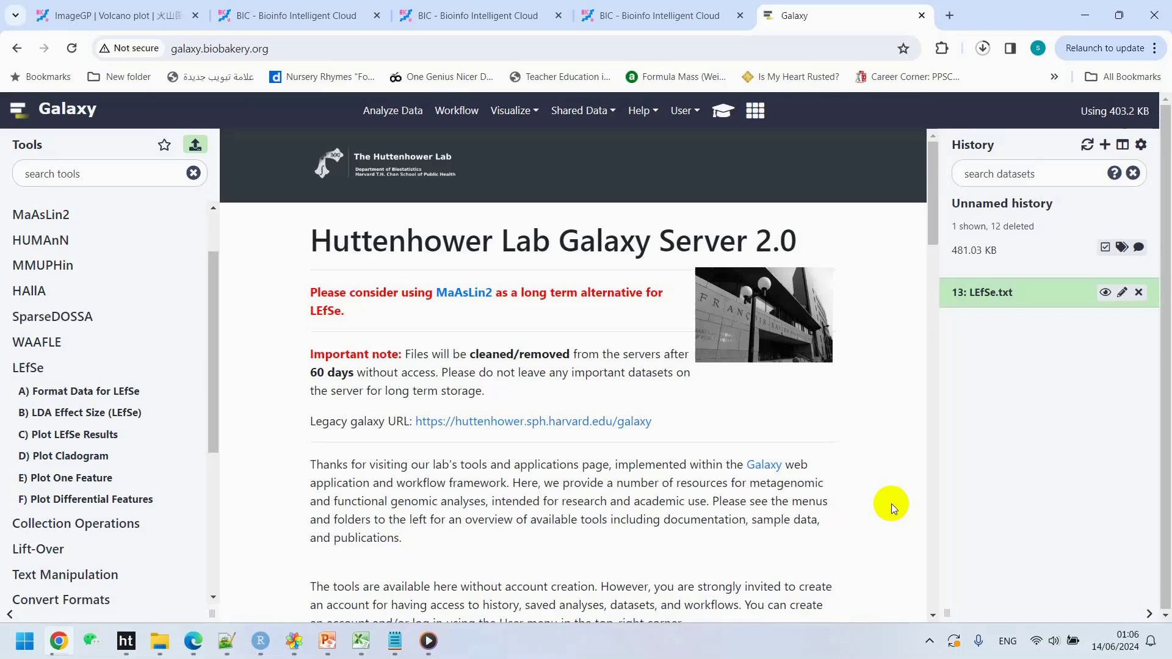
# Run Format Data for LEfSe on LEfSe.txt with class #1:Class and normalization Yes.
pyautogui.click(85, 395)
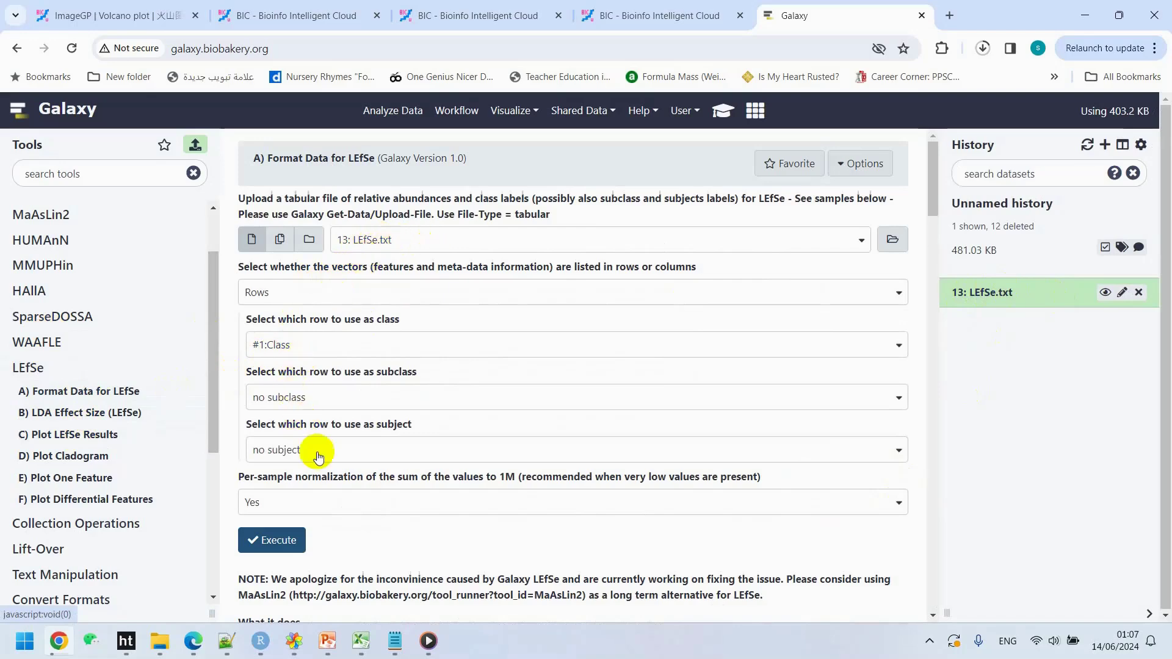
pyautogui.scroll(-1, 277, 478)
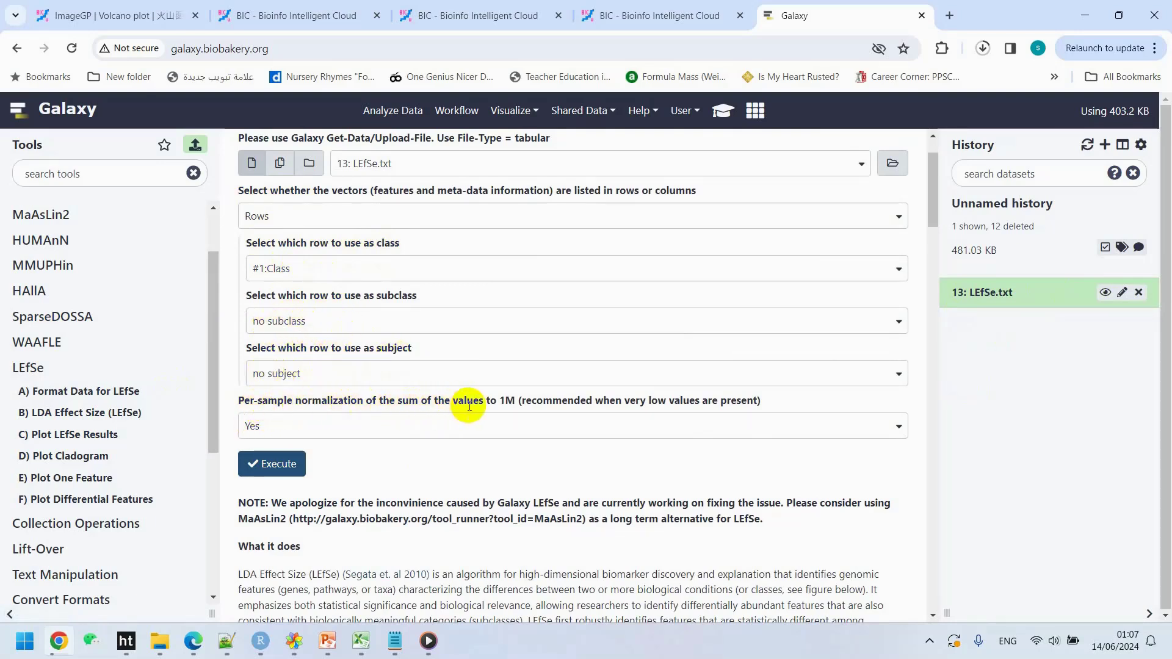
pyautogui.click(276, 464)
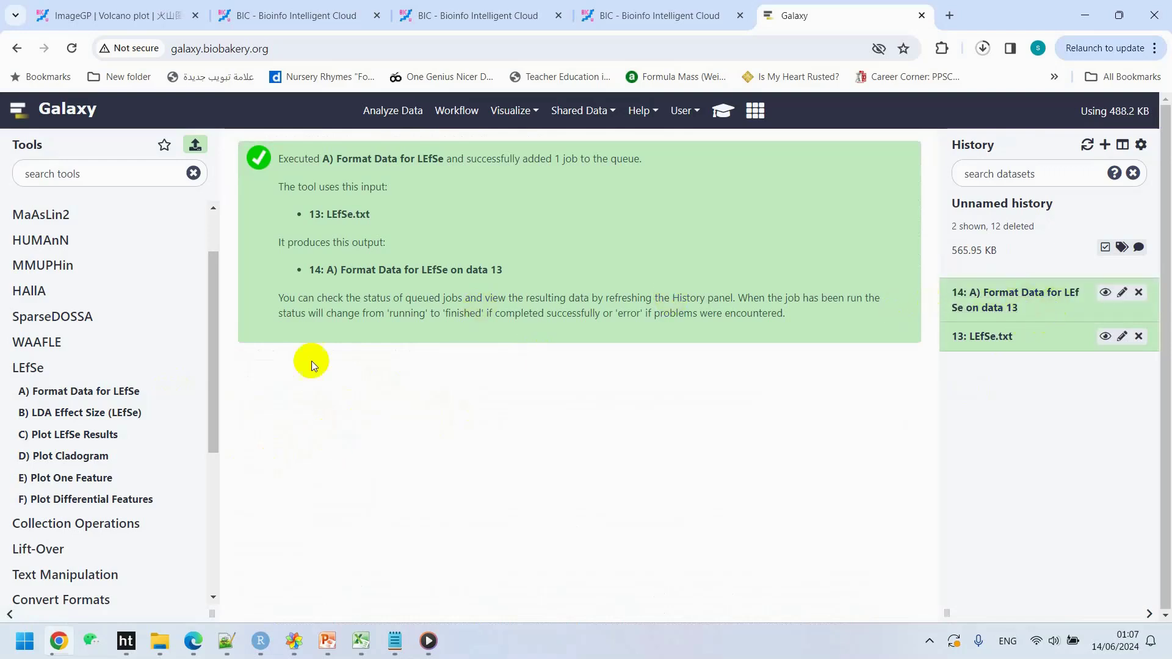
# Step through LEfSe tools B) to F), ending on Plot Differential Features with dataset 14.
pyautogui.click(84, 418)
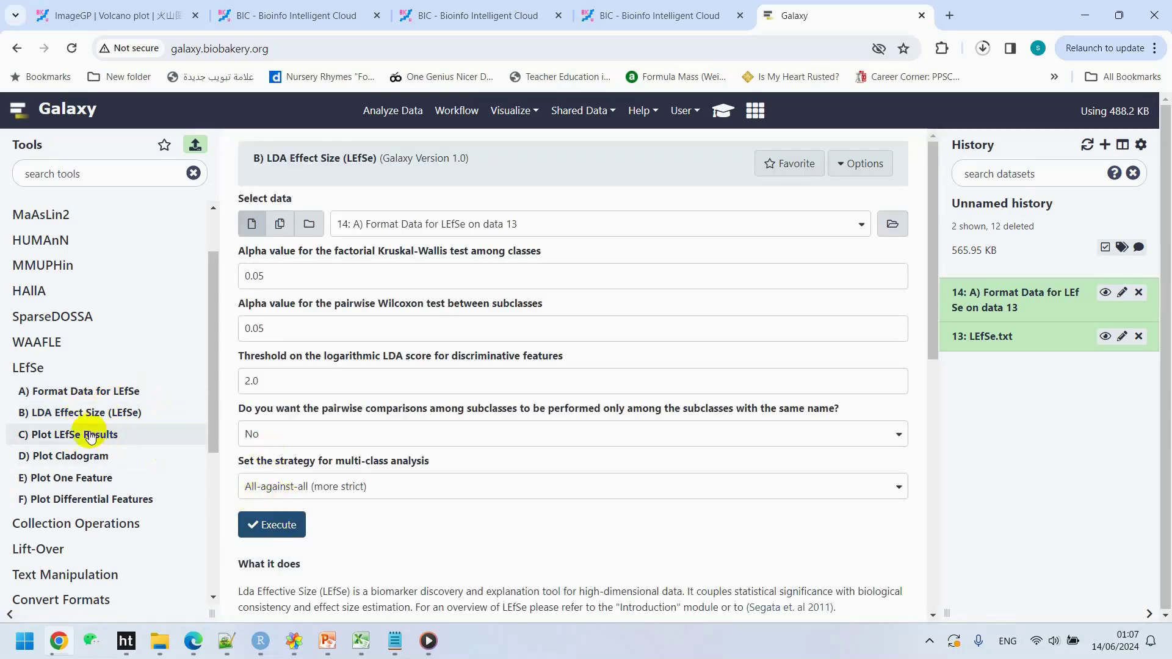
pyautogui.click(74, 435)
pyautogui.click(76, 455)
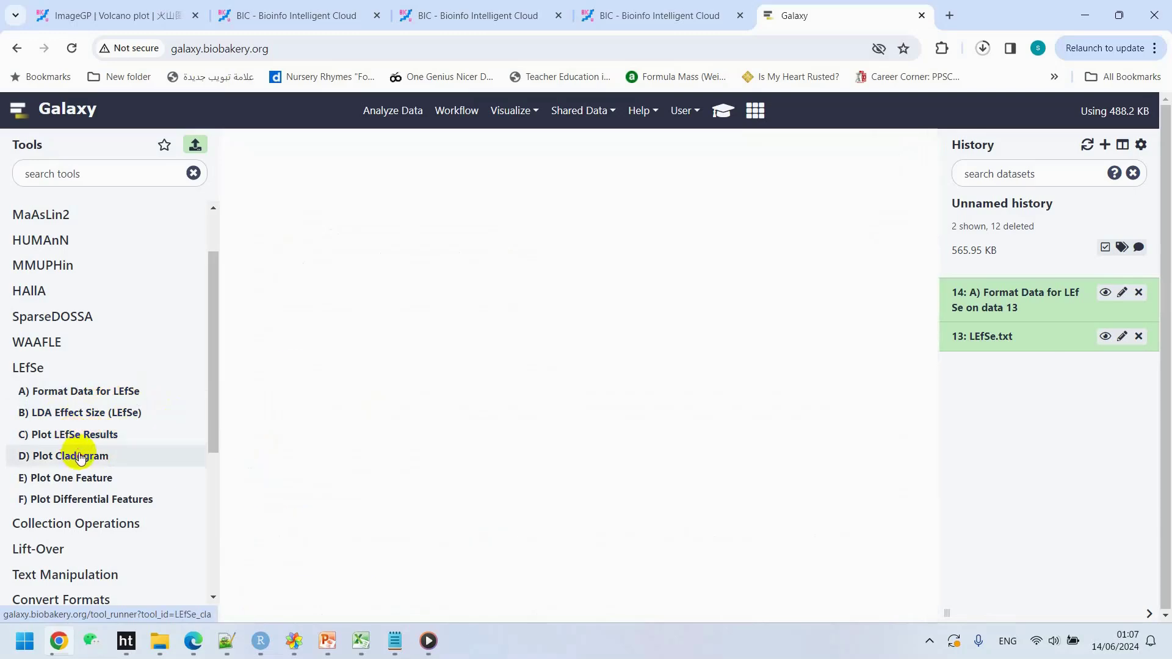
pyautogui.click(82, 478)
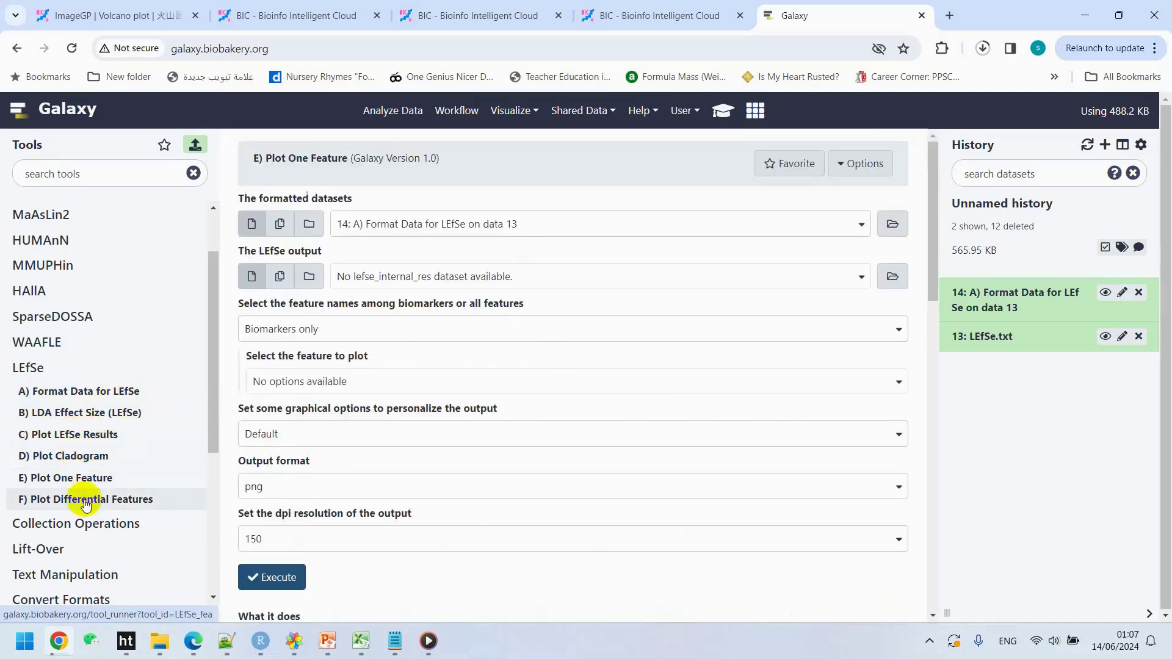
pyautogui.click(38, 498)
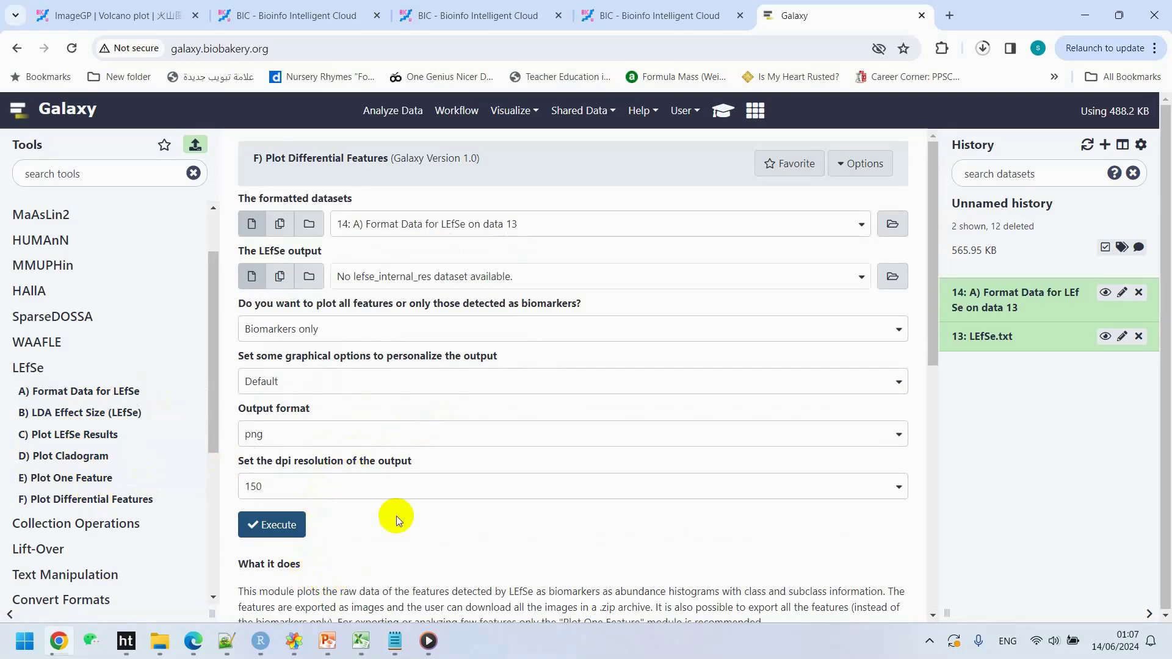
# Return to RStudio and scroll pipeline_en.sh to the 'Appendix: Analysis under Linux Server' section.
pyautogui.moveTo(261, 640)
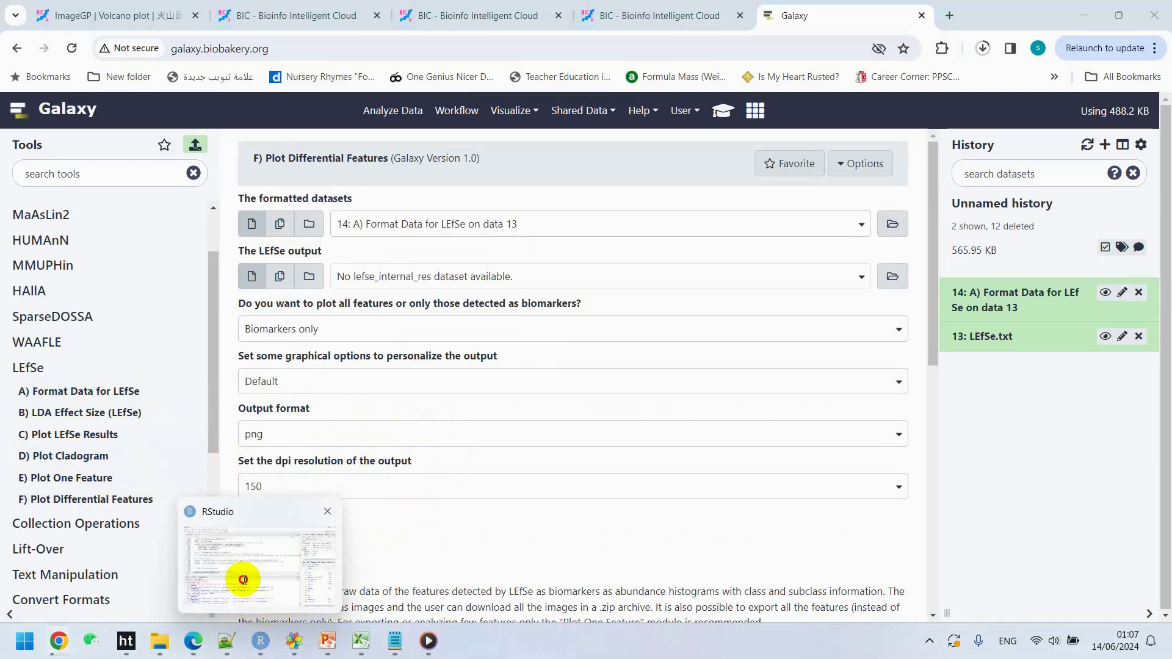
pyautogui.click(241, 578)
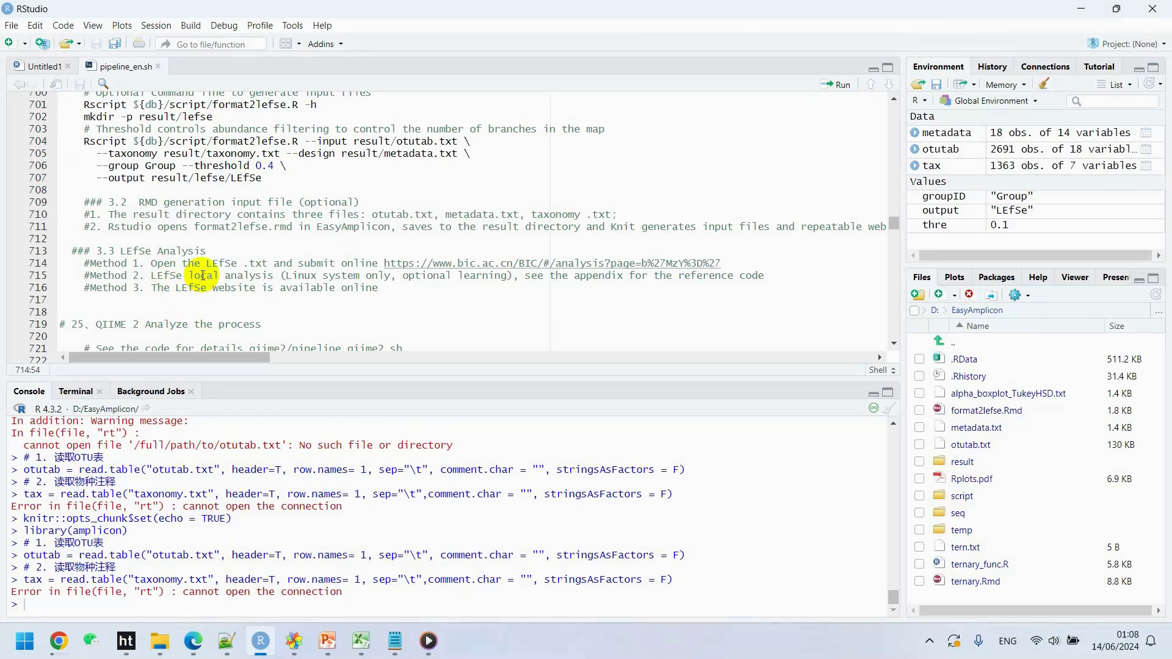
pyautogui.scroll(-15, 202, 276)
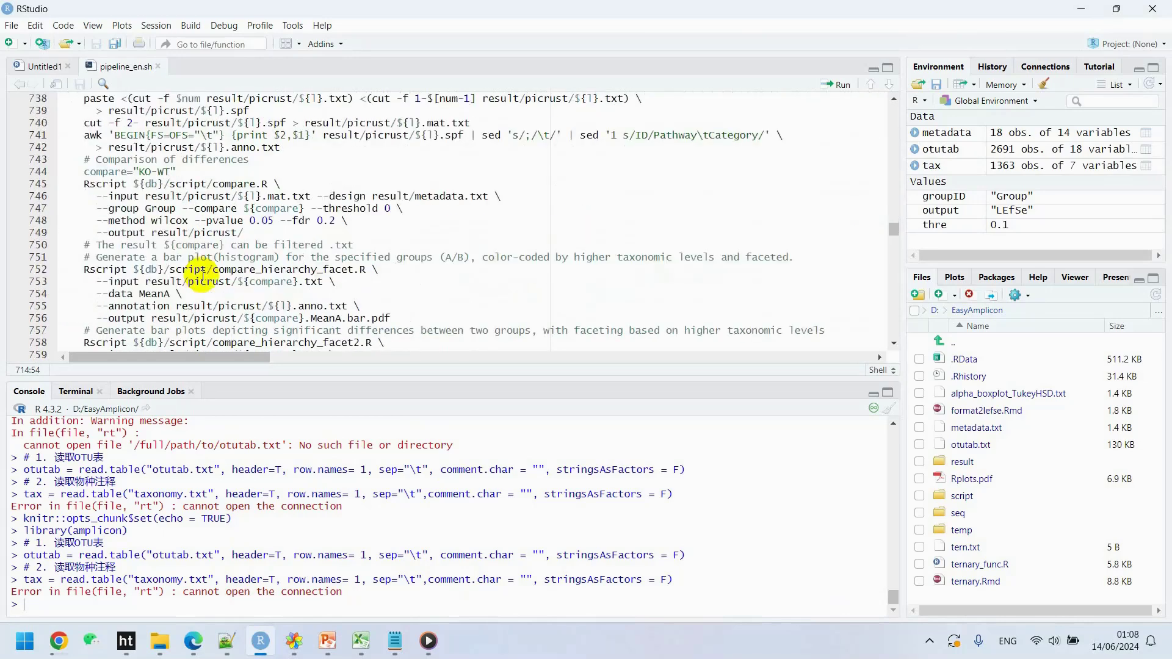
pyautogui.scroll(-3, 202, 276)
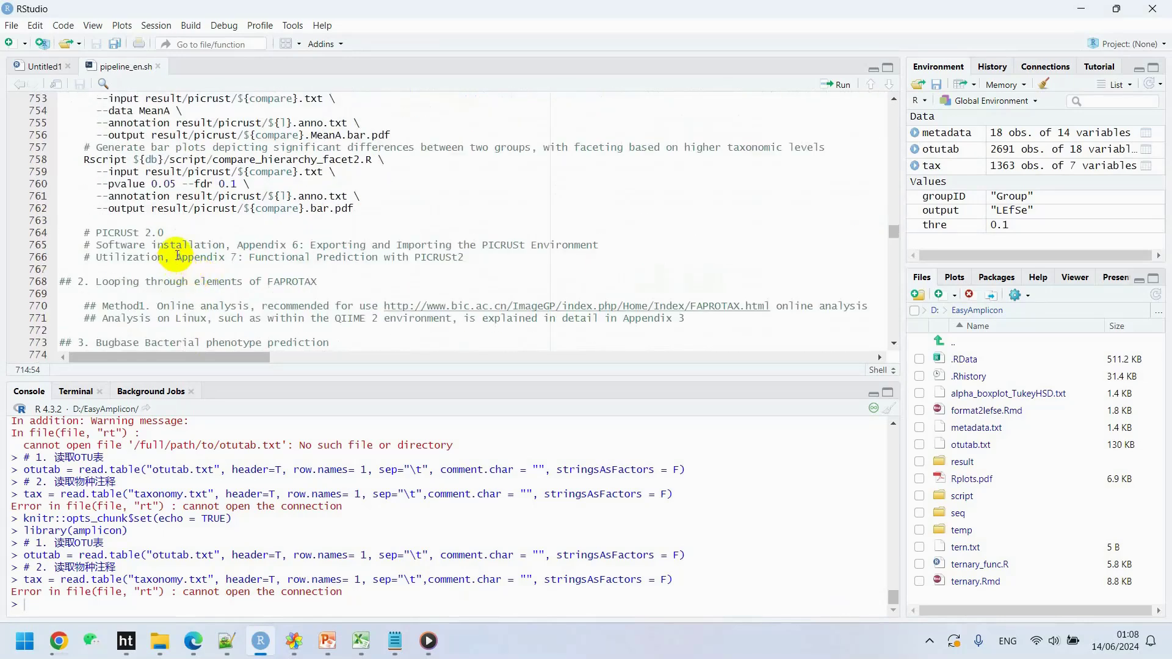
pyautogui.scroll(-14, 178, 252)
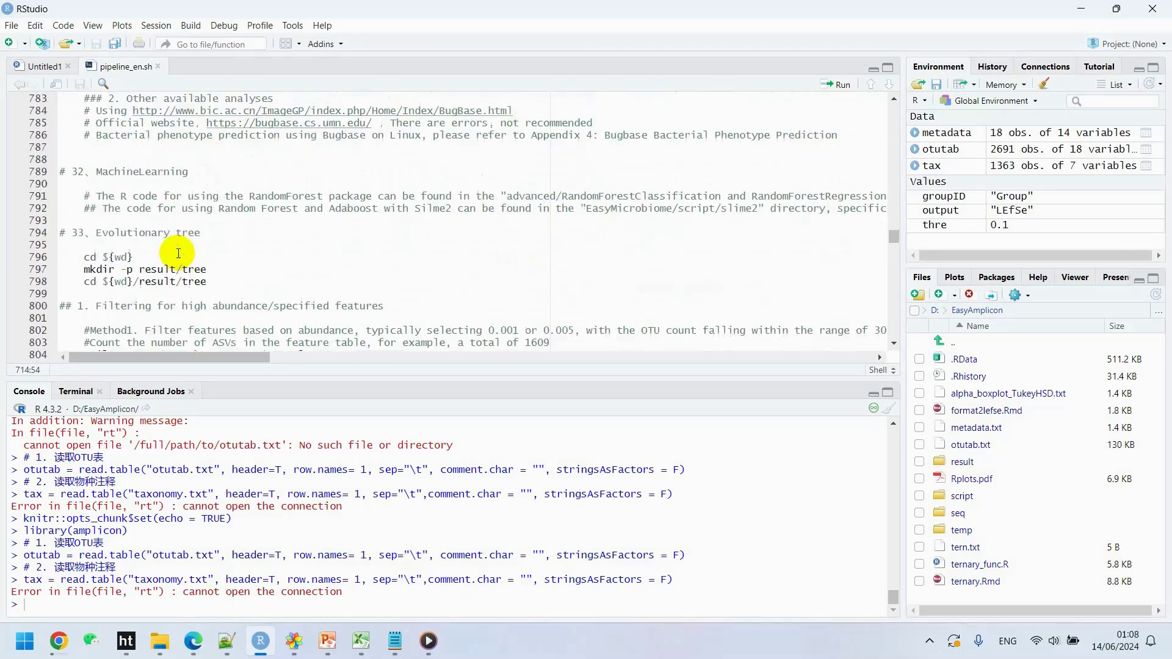
pyautogui.scroll(-20, 177, 252)
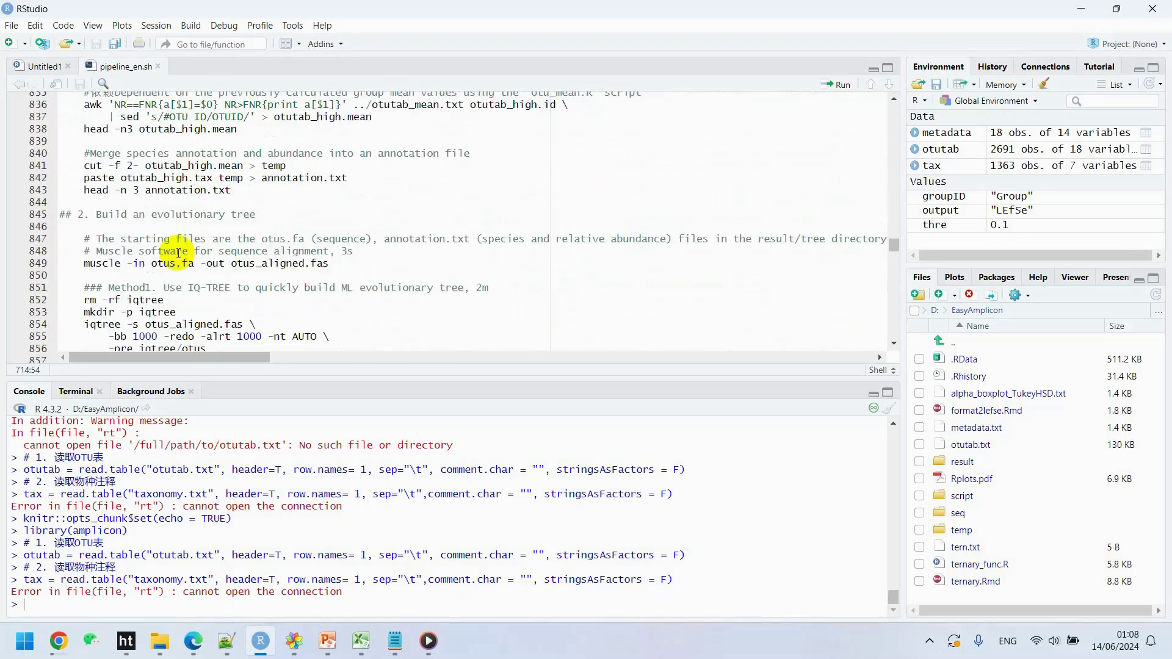
pyautogui.scroll(-8, 177, 252)
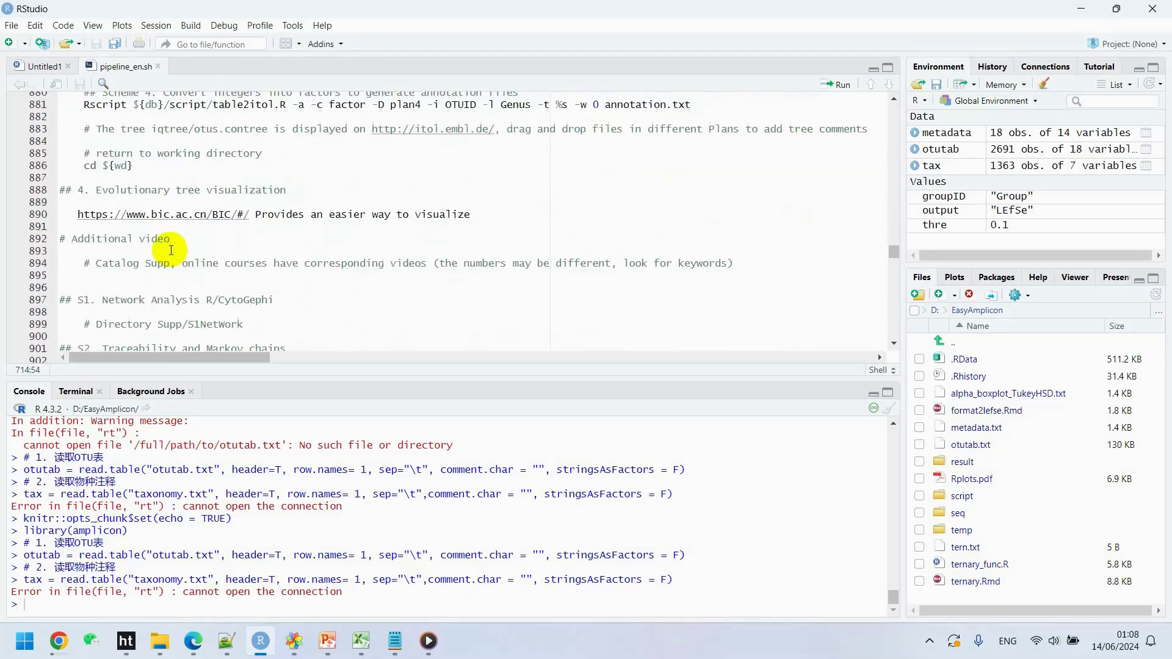
pyautogui.scroll(8, 171, 250)
pyautogui.scroll(20, 172, 250)
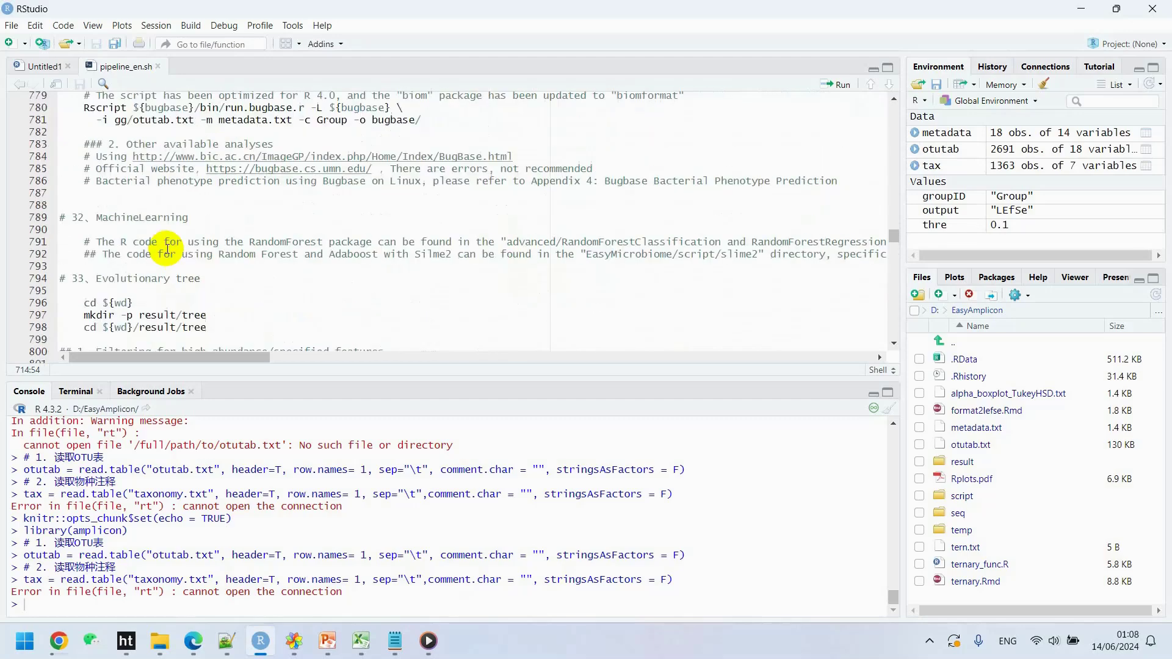
pyautogui.scroll(15, 166, 248)
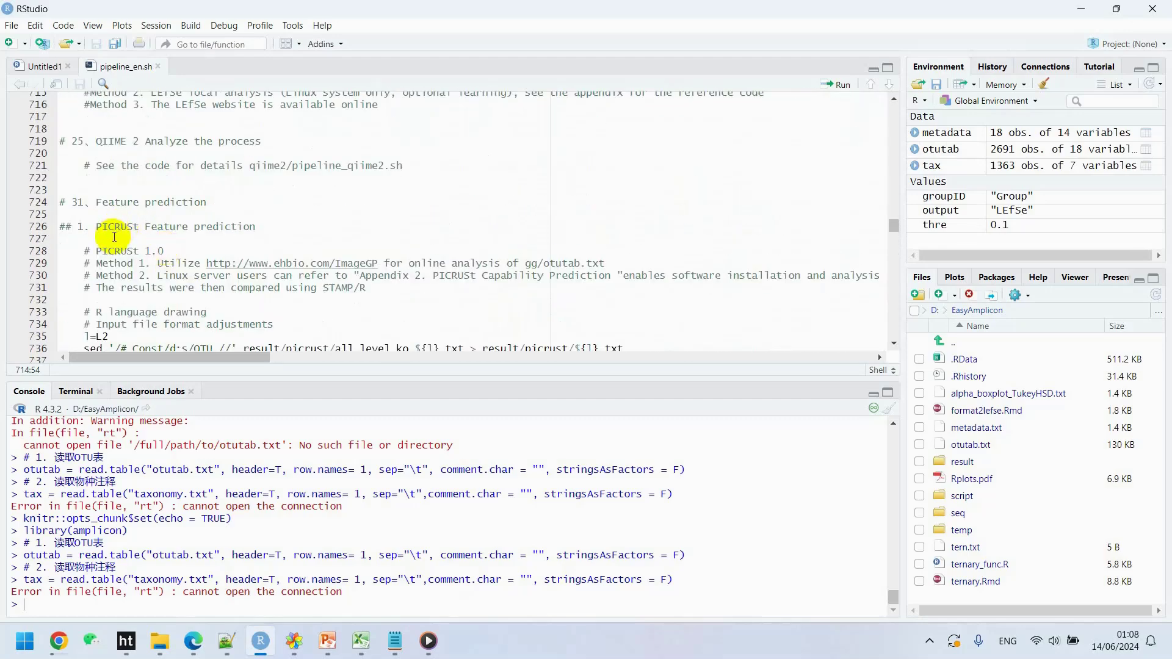
pyautogui.scroll(-3, 113, 237)
pyautogui.scroll(5, 112, 236)
pyautogui.scroll(2, 112, 237)
pyautogui.scroll(-9, 113, 237)
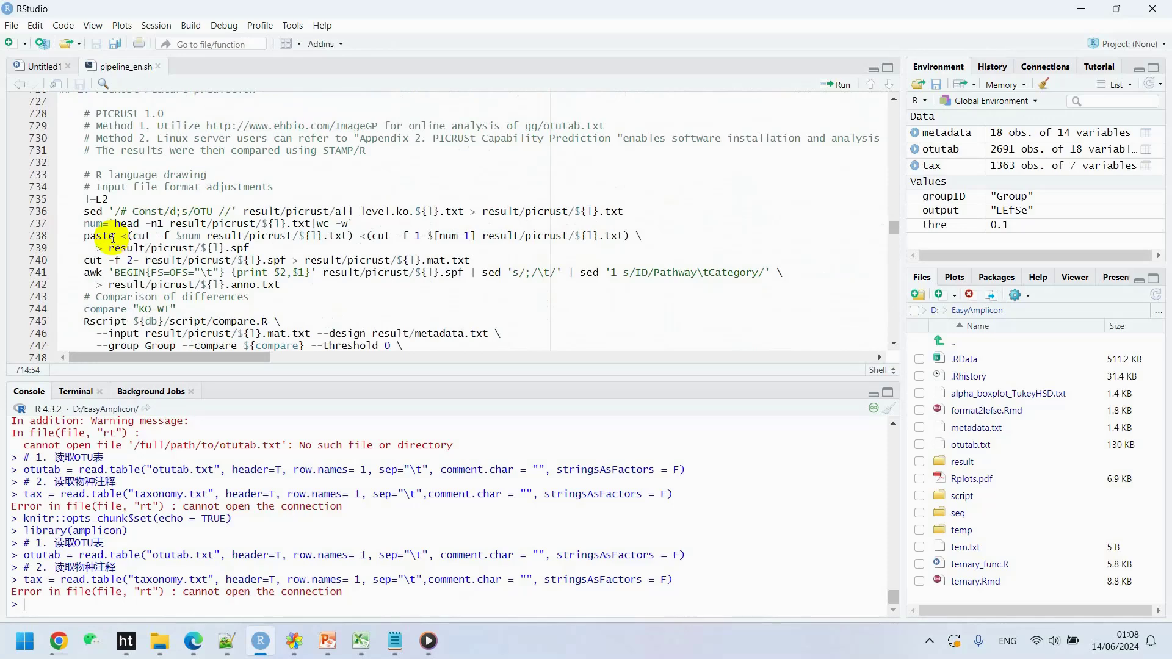
pyautogui.scroll(-11, 113, 237)
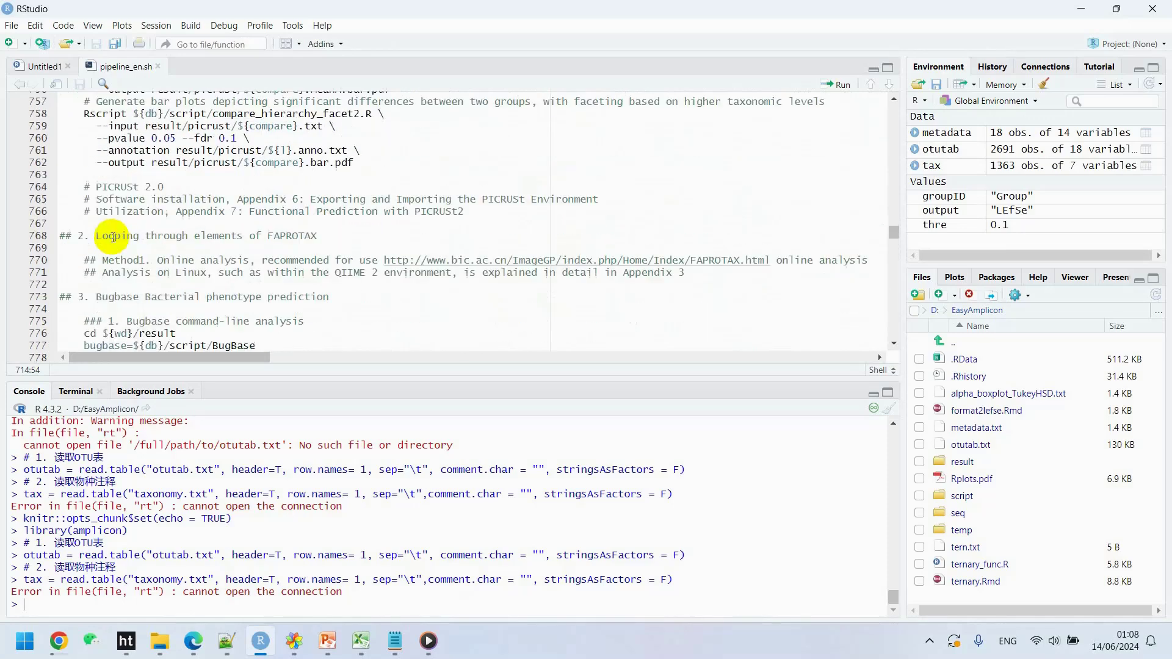
pyautogui.scroll(-8, 113, 238)
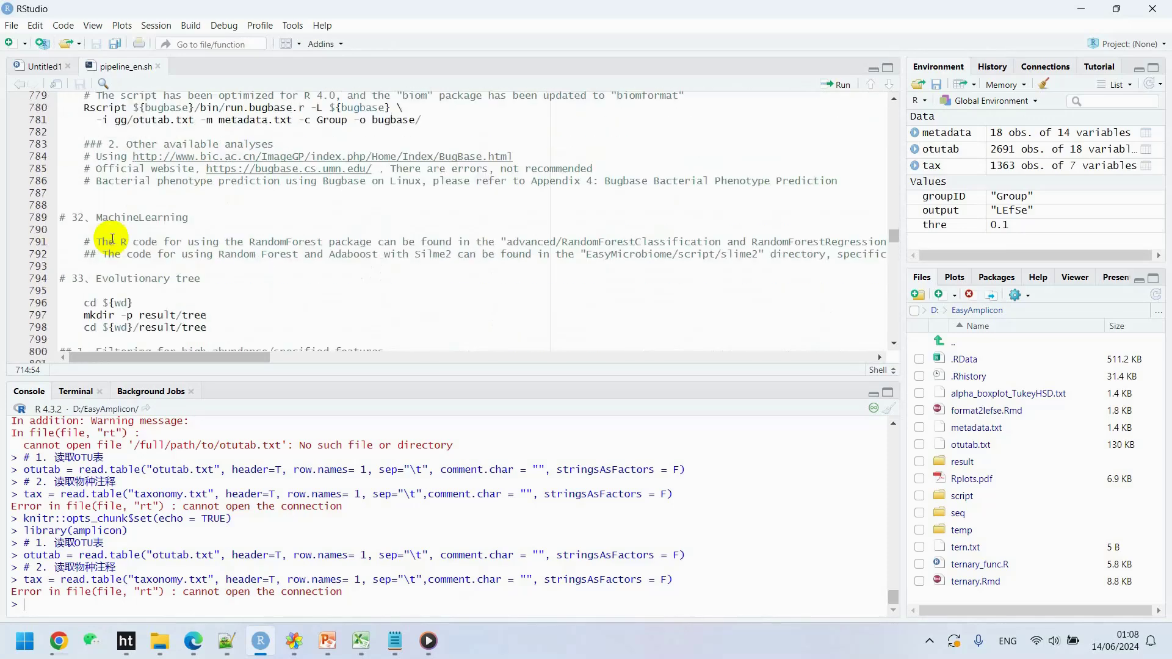
pyautogui.scroll(-5, 112, 238)
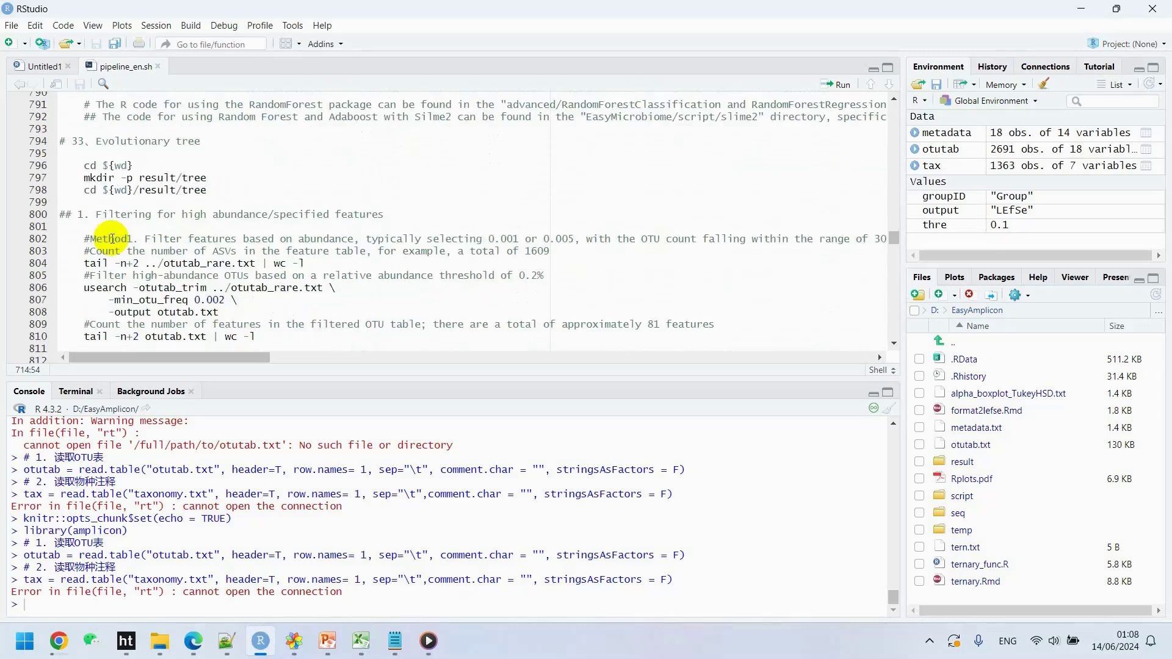
pyautogui.scroll(-9, 112, 239)
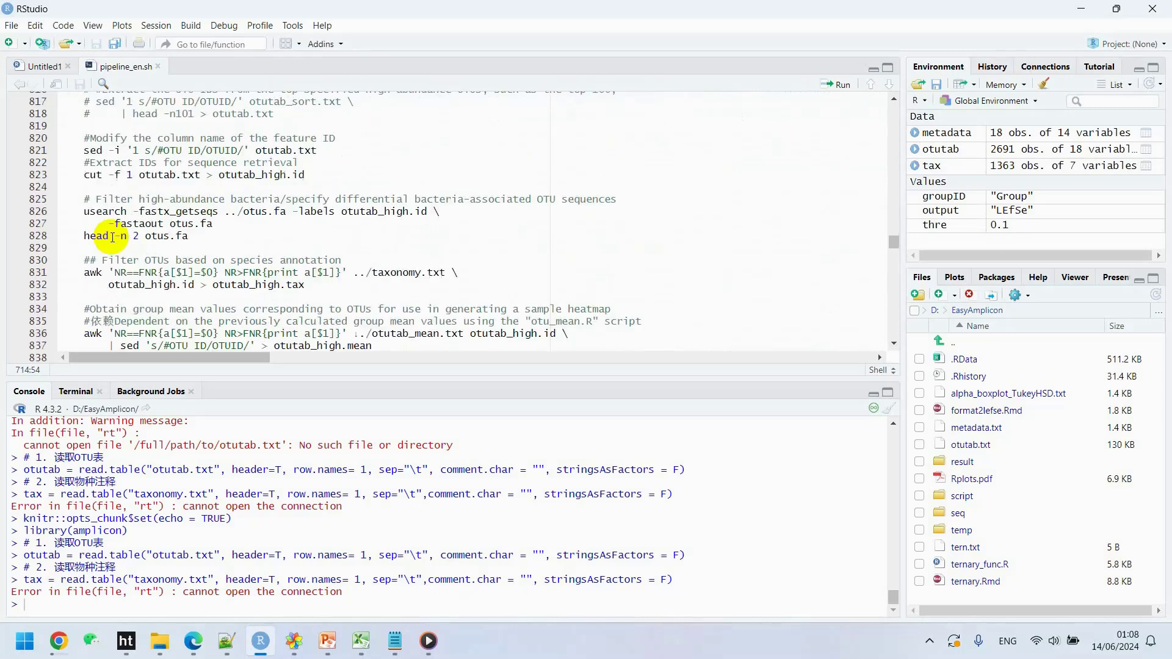
pyautogui.scroll(-11, 112, 239)
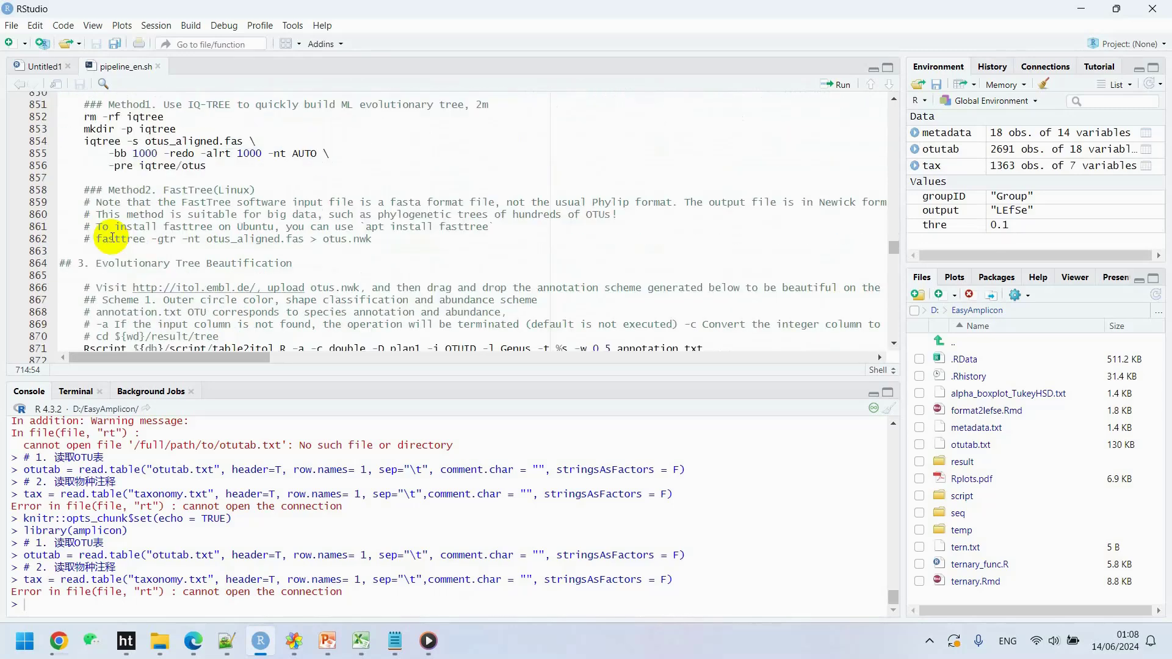
pyautogui.scroll(-7, 112, 238)
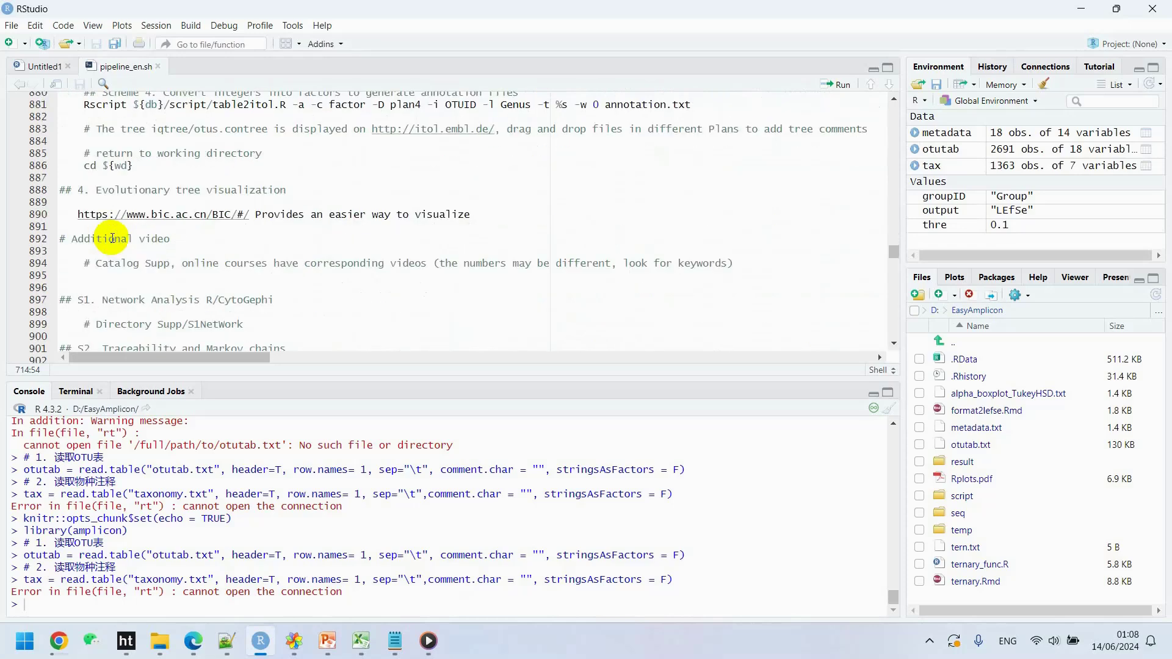
pyautogui.scroll(-10, 112, 238)
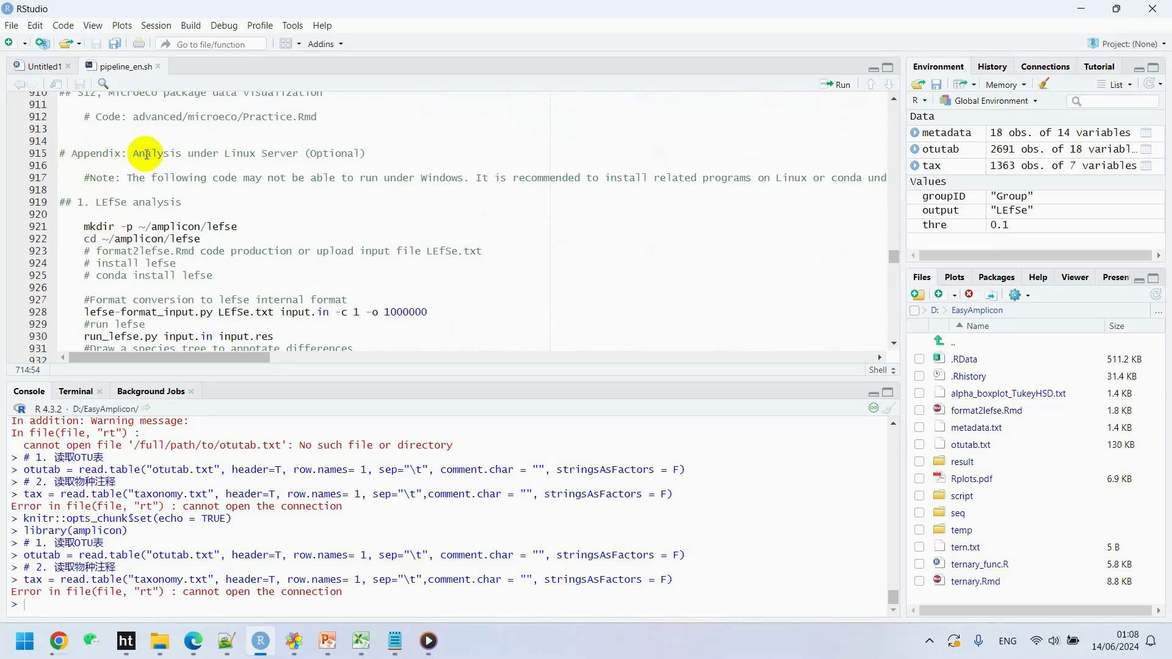
# Review the lefse-format_input.py and run_lefse.py commands, then show the BIC cladogram for KO, OE, WT.
pyautogui.scroll(-1, 130, 207)
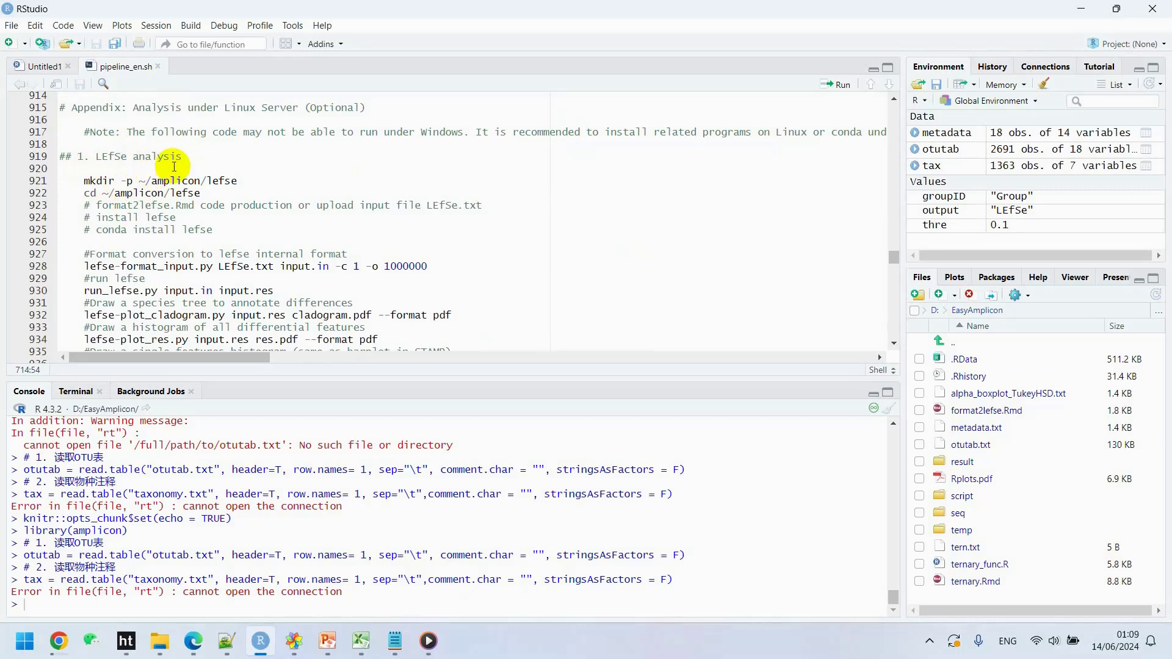
pyautogui.scroll(-1, 118, 177)
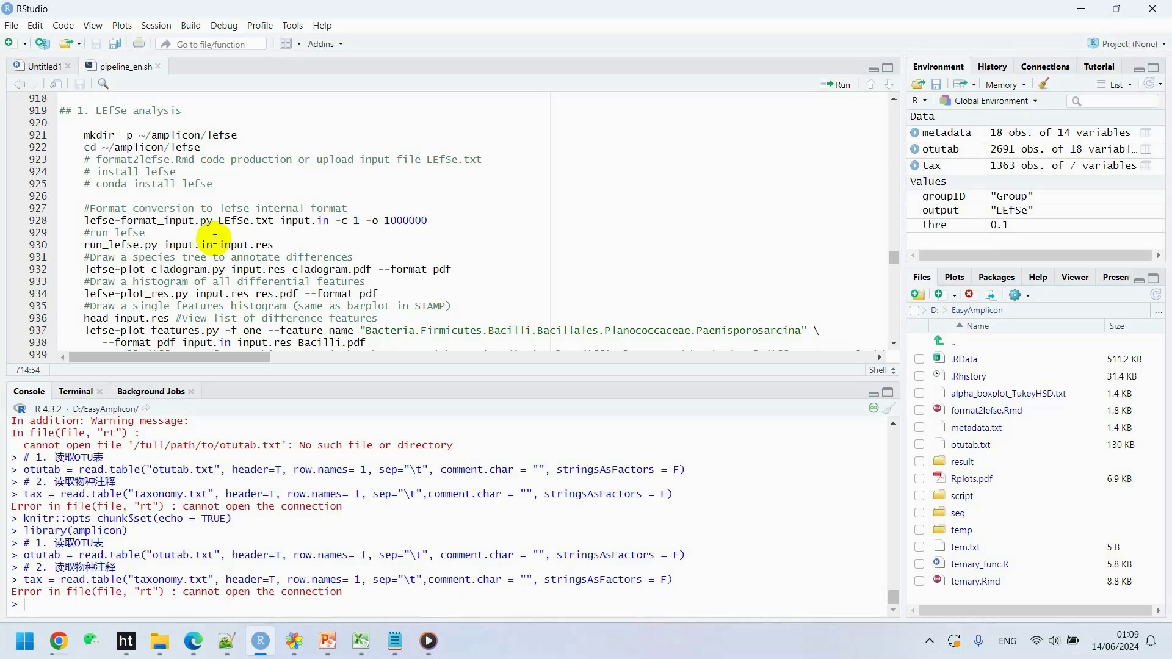
pyautogui.click(59, 591)
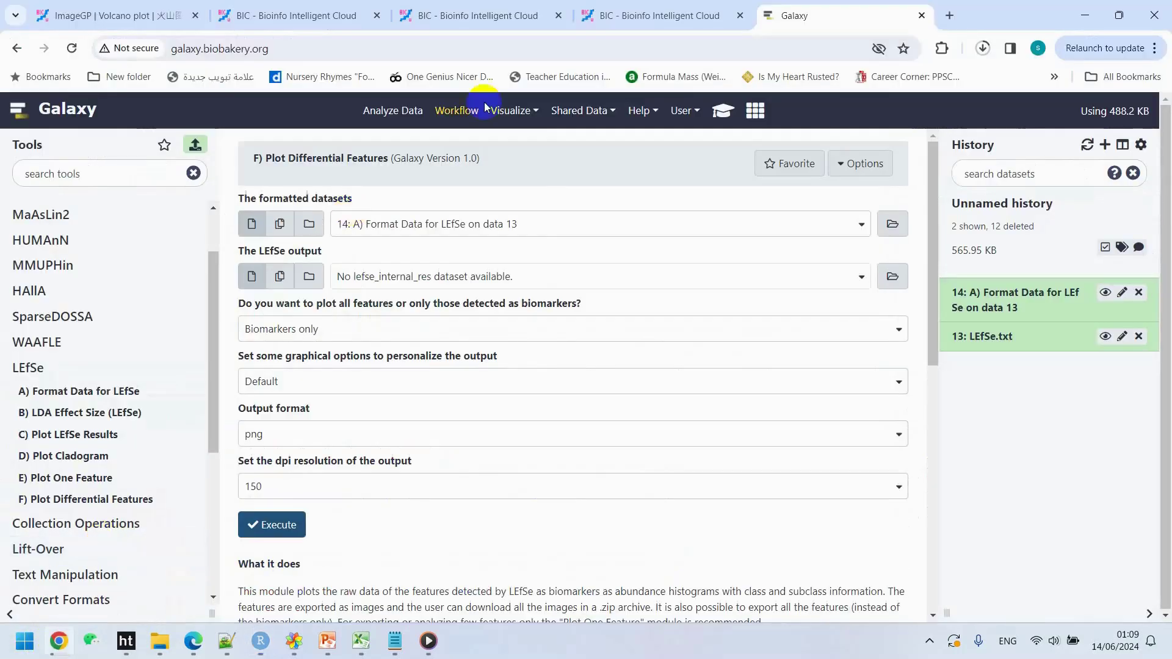
pyautogui.click(641, 16)
pyautogui.scroll(3, 645, 262)
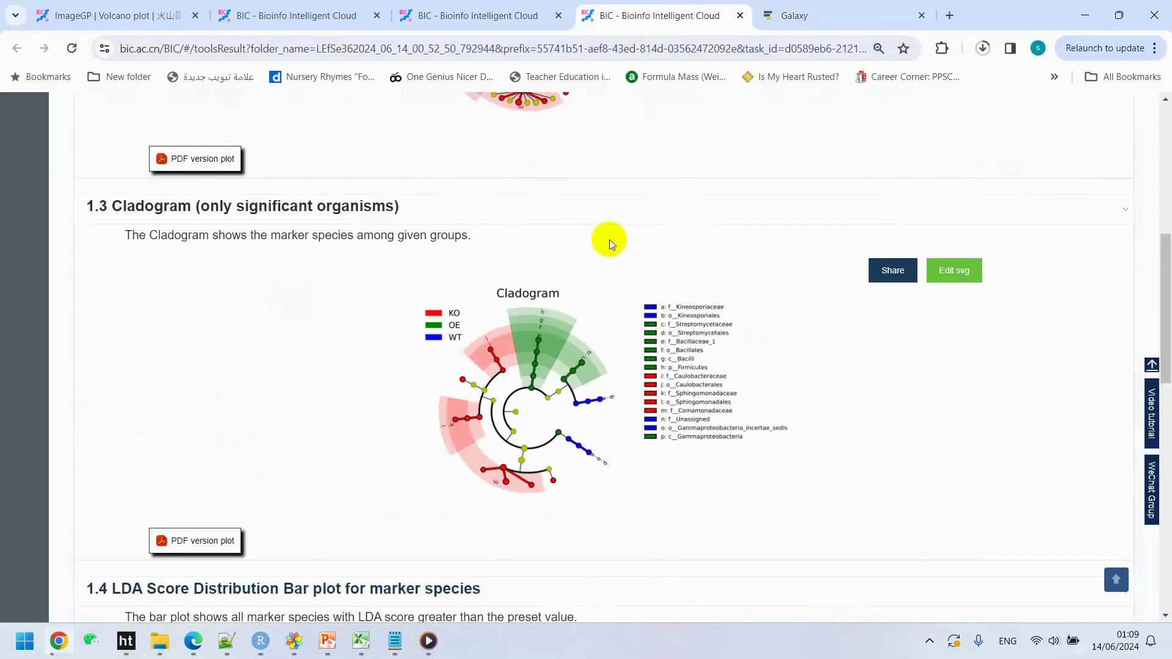